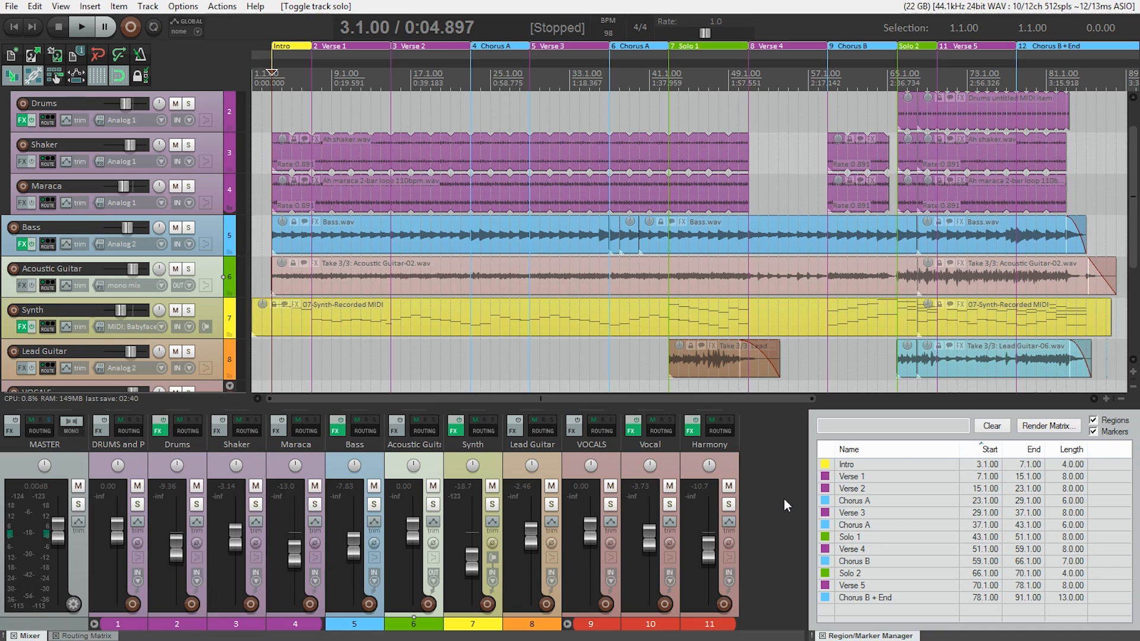
Add the VST ReaEQ (Cockos) effect to the Acoustic Guitar track with the Audiohackr - Basic 3 Band plus HPF preset.
{"action": "left_click", "coordinate": [23, 287]}
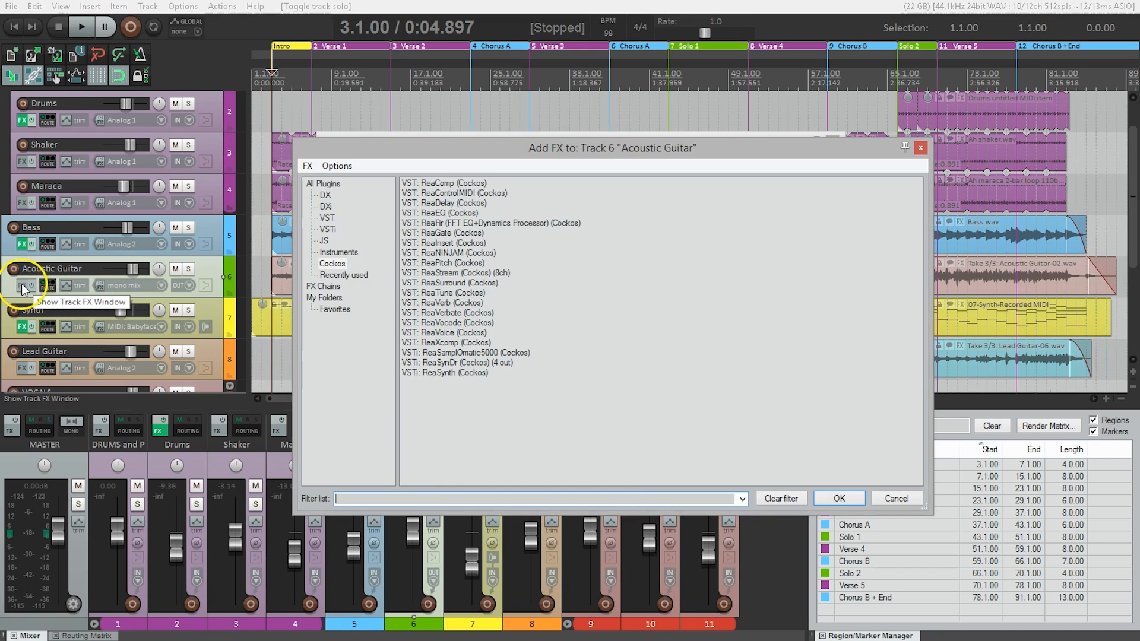
{"action": "left_click", "coordinate": [444, 211]}
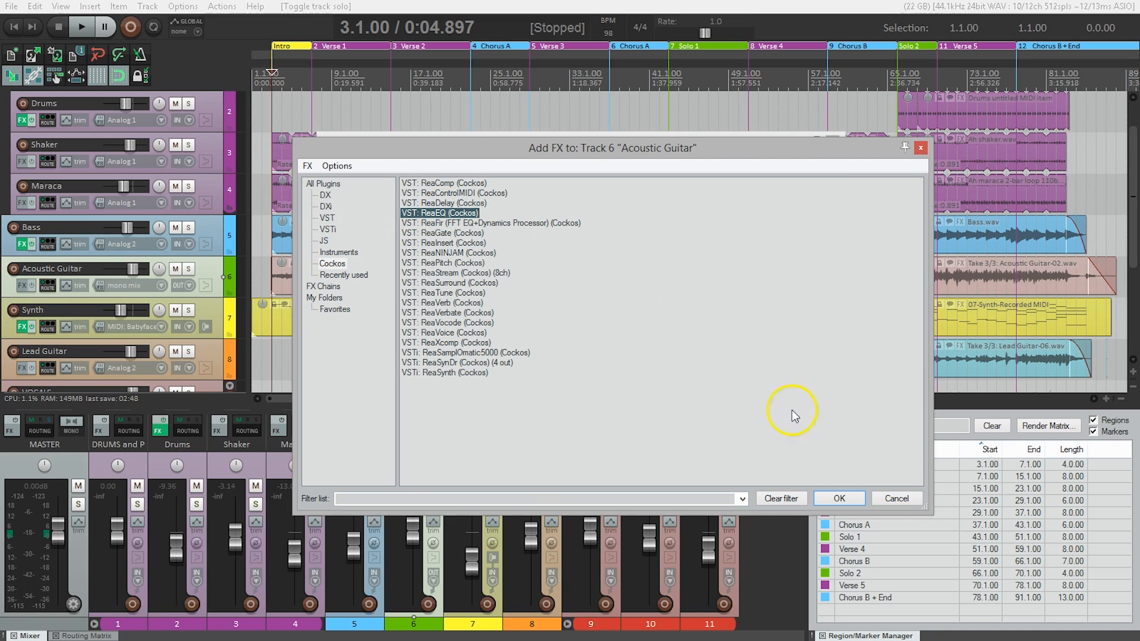
{"action": "left_click", "coordinate": [836, 498]}
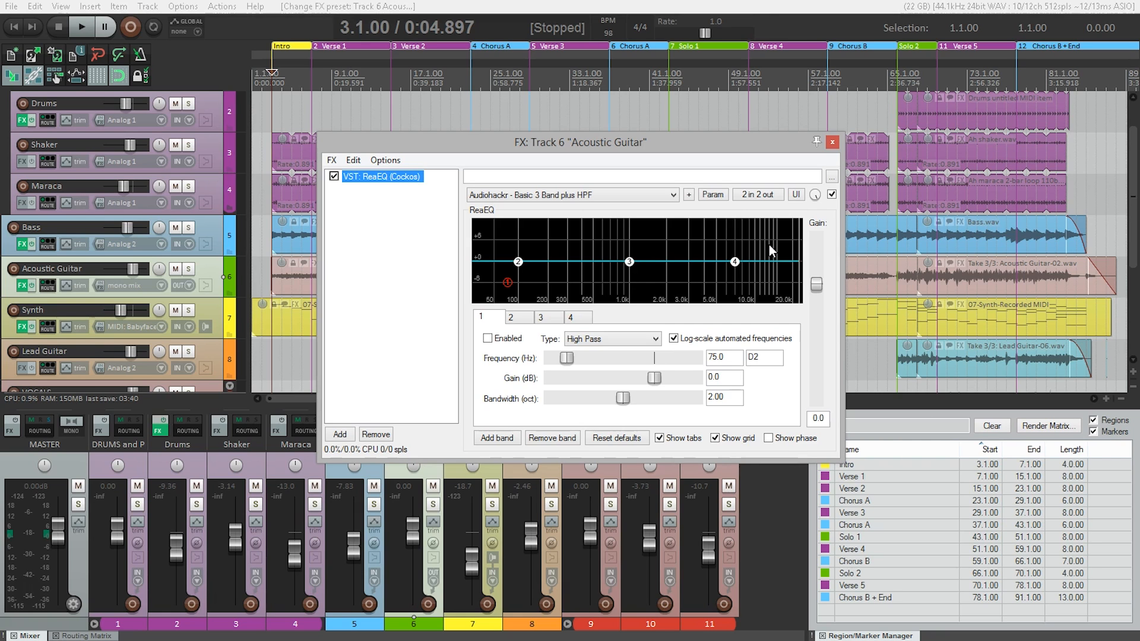
Display ReaEQ band 2's settings, solo the Acoustic Guitar track and start playback.
{"action": "left_click", "coordinate": [525, 319]}
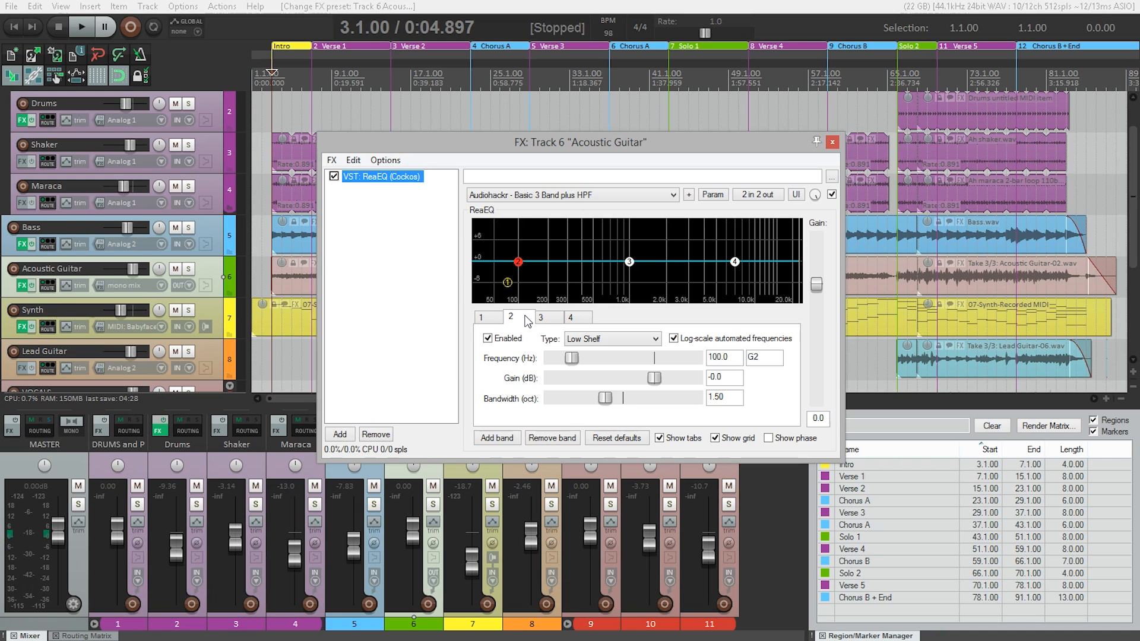
{"action": "left_click", "coordinate": [189, 270]}
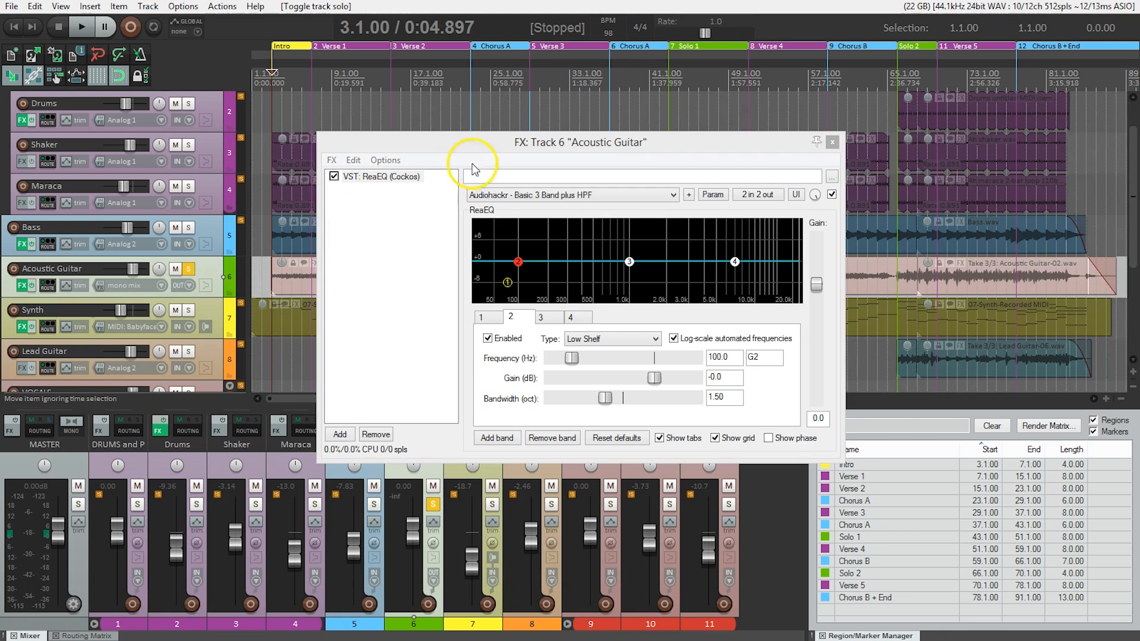
{"action": "left_click", "coordinate": [473, 143]}
{"action": "key", "text": "space"}
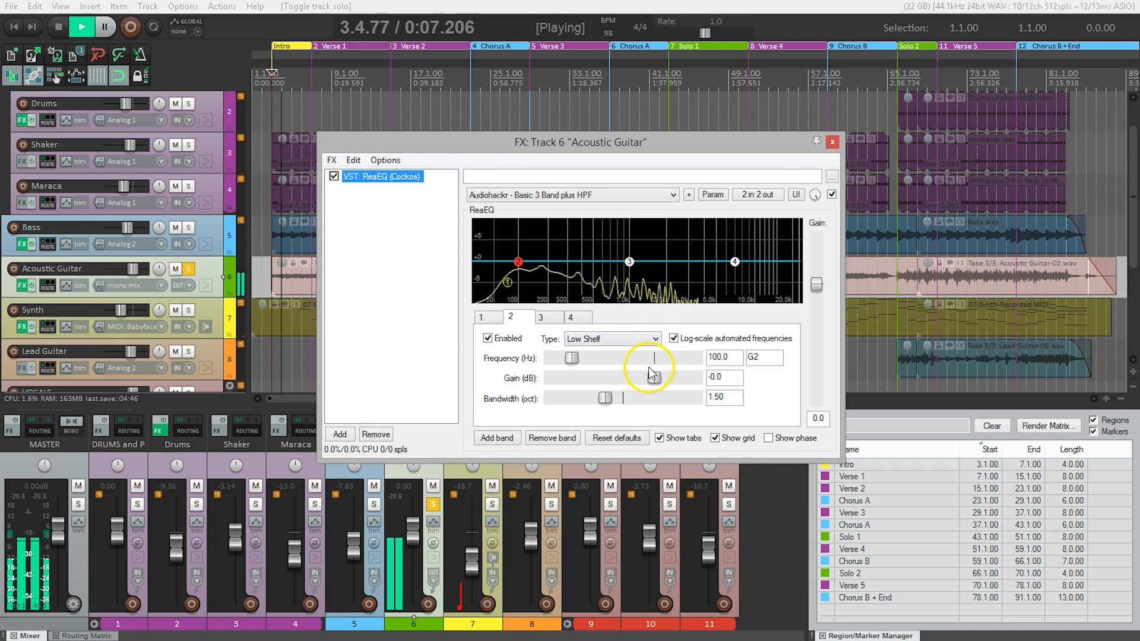
Boost the band 2 low shelf's gain to about 5.2 dB and raise its frequency to about 126.1 Hz.
{"action": "mouse_move", "coordinate": [658, 376]}
{"action": "left_mouse_down"}
{"action": "mouse_move", "coordinate": [702, 382]}
{"action": "mouse_move", "coordinate": [608, 380]}
{"action": "mouse_move", "coordinate": [677, 379]}
{"action": "left_mouse_up"}
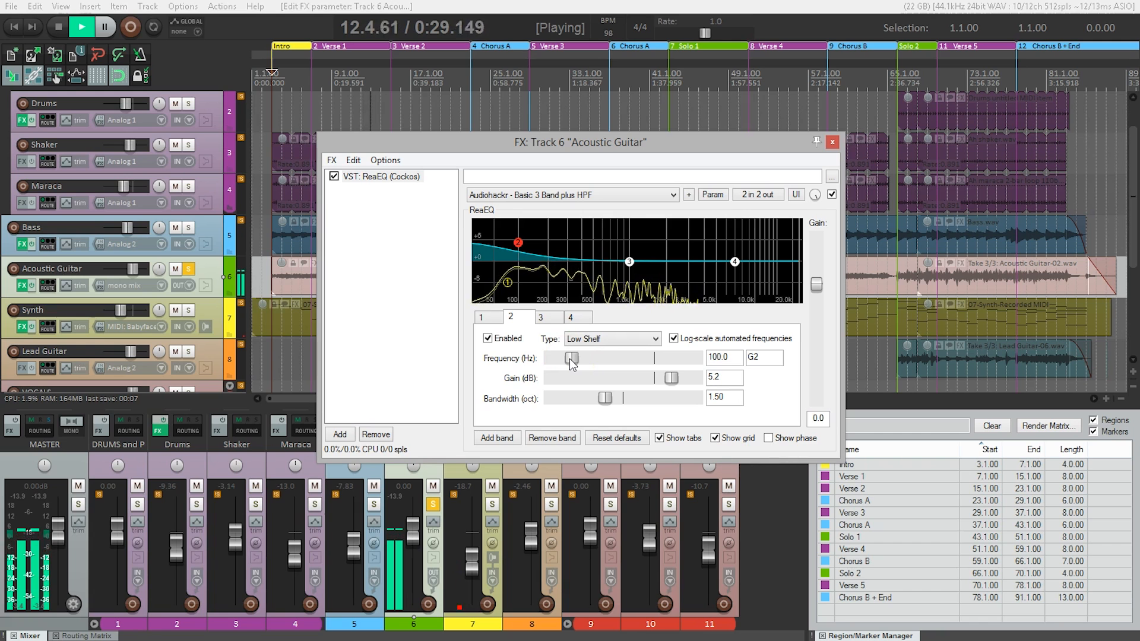
{"action": "mouse_move", "coordinate": [572, 358]}
{"action": "left_mouse_down"}
{"action": "mouse_move", "coordinate": [705, 355]}
{"action": "mouse_move", "coordinate": [576, 358]}
{"action": "left_mouse_up"}
{"action": "left_click", "coordinate": [670, 378]}
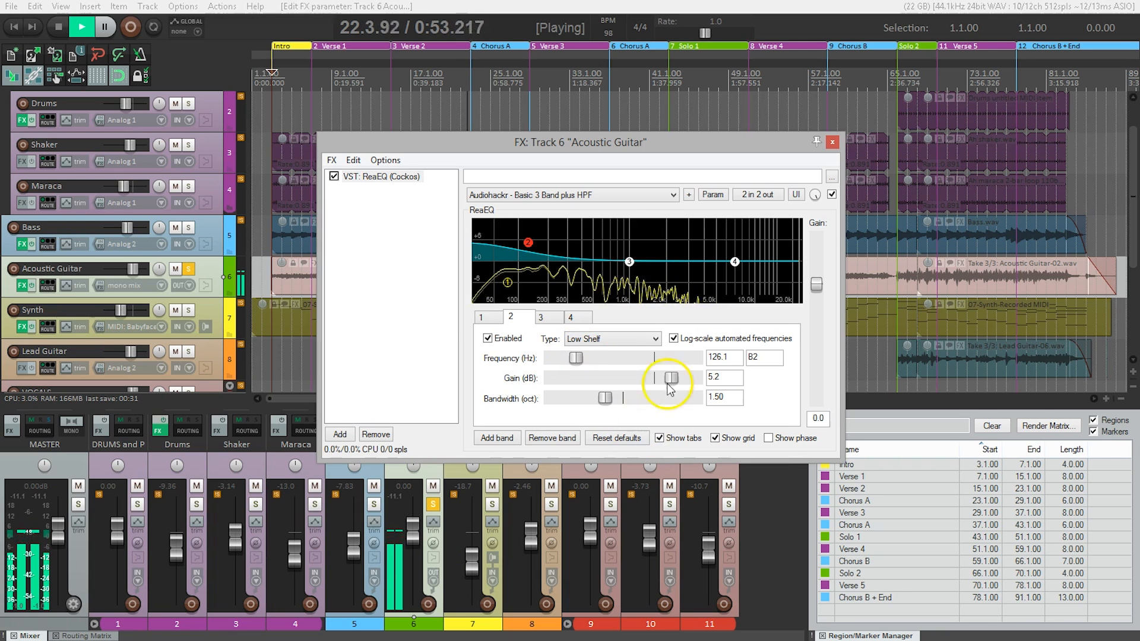
Widen band 2's bandwidth to about 3.71 octaves, and narrow it to about 0.28 octaves to compare the shelf slopes.
{"action": "left_click", "coordinate": [607, 397]}
{"action": "left_click_drag", "start_coordinate": [607, 397], "coordinate": [687, 405]}
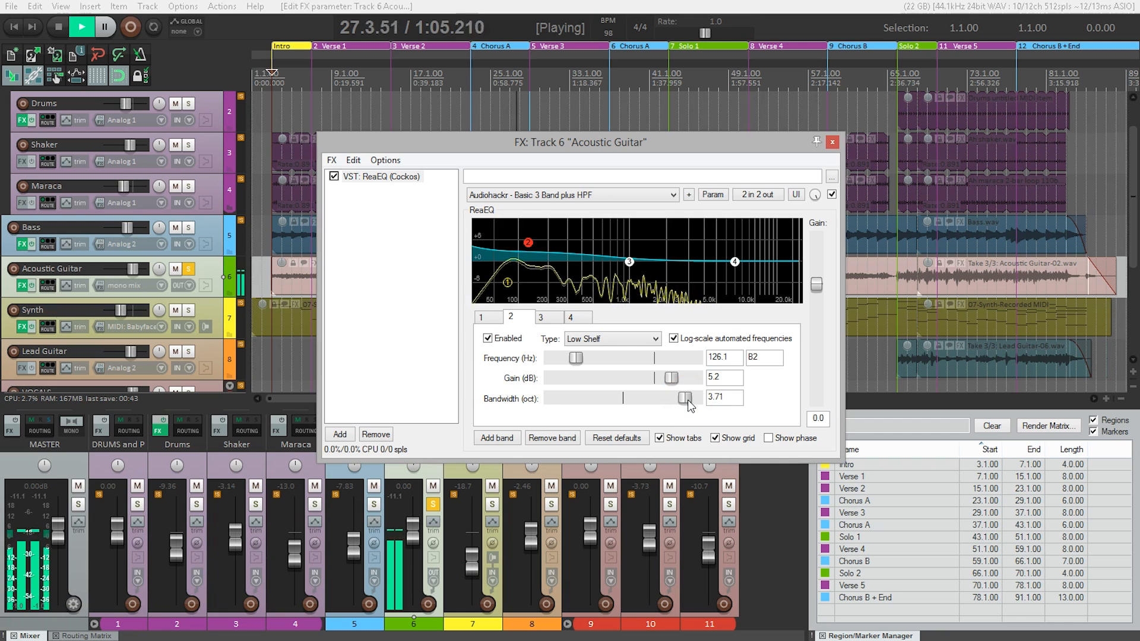
{"action": "left_click_drag", "start_coordinate": [686, 400], "coordinate": [564, 402]}
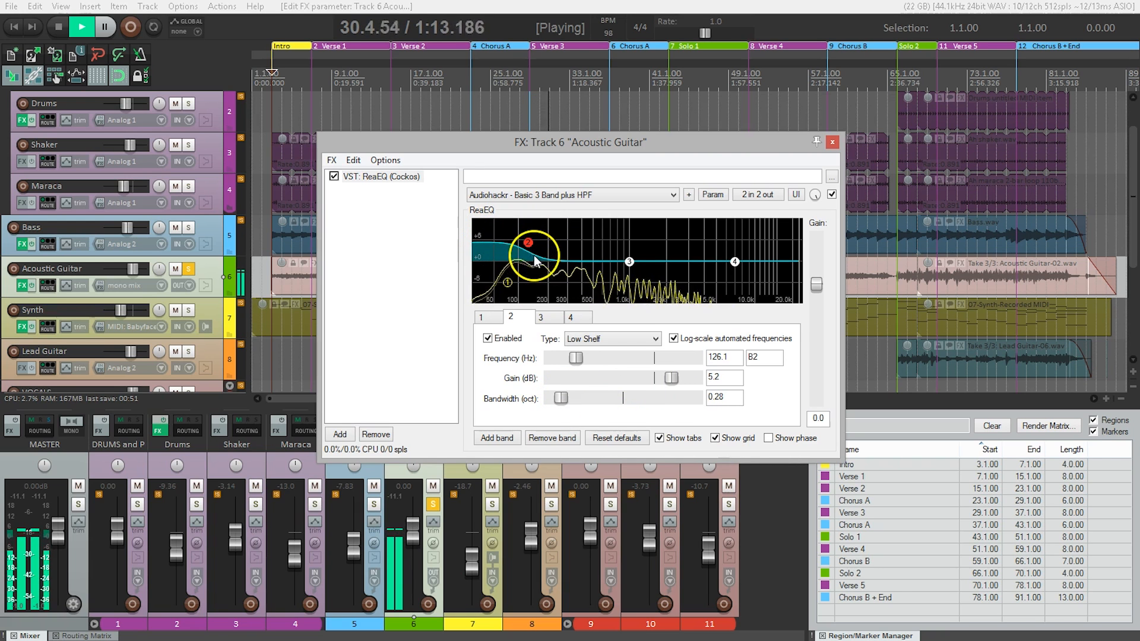
Set band 2's bandwidth to 2.00 octaves, reset its gain to 0.0 dB and stop playback.
{"action": "left_click_drag", "start_coordinate": [547, 400], "coordinate": [675, 380]}
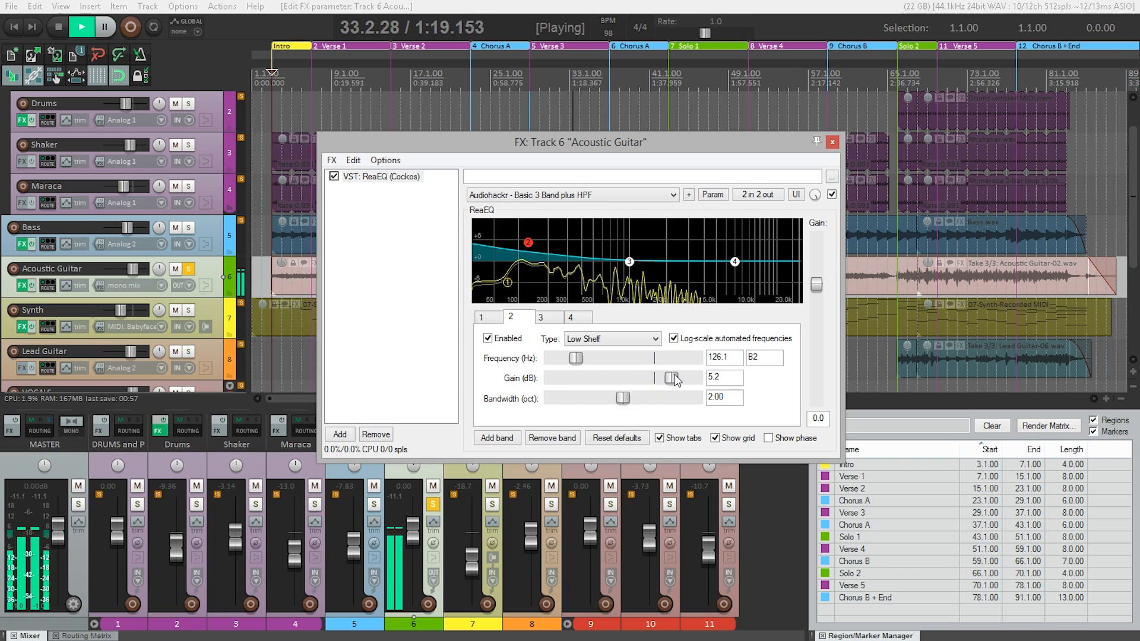
{"action": "double_click", "coordinate": [676, 380]}
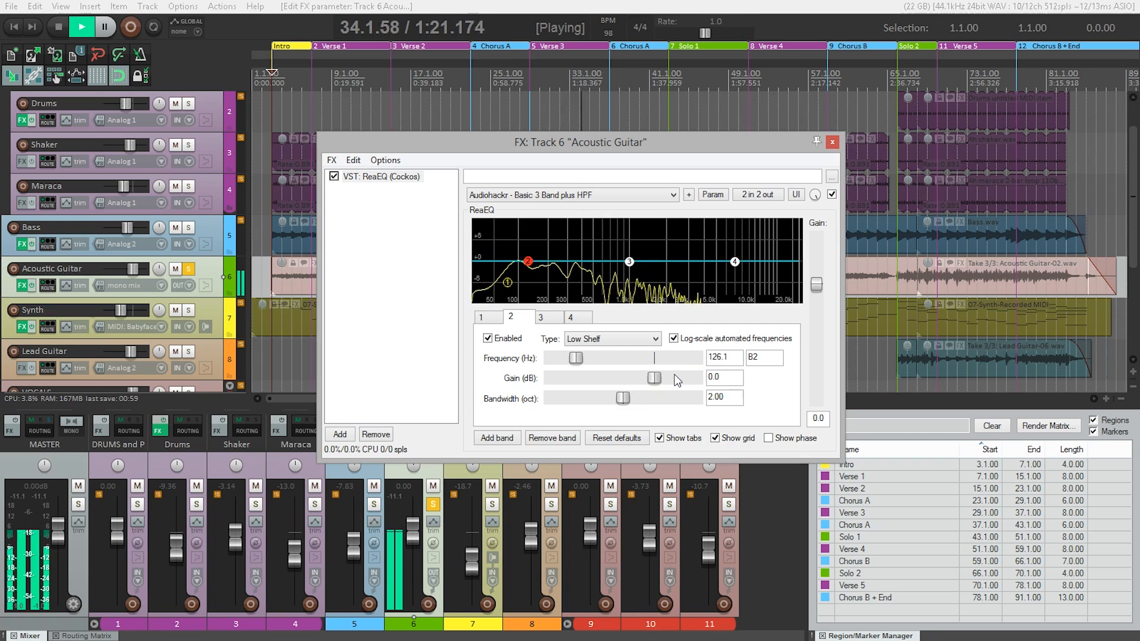
{"action": "key", "text": "space"}
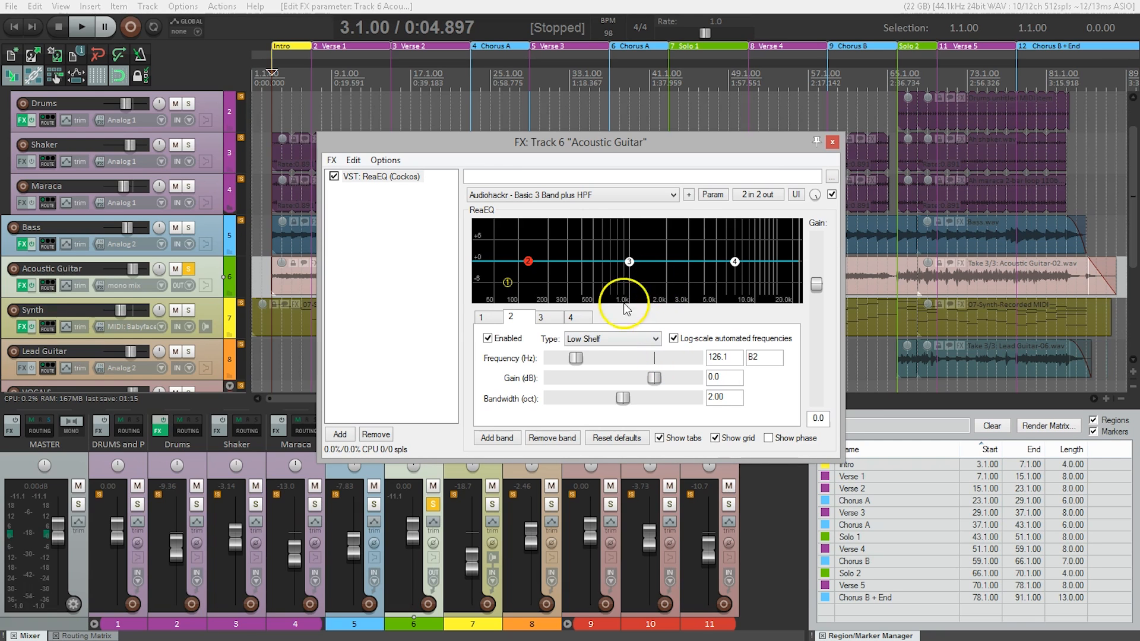
Cut the band 4 high shelf's gain to about -10.9 dB and raise its frequency to about 12695 Hz.
{"action": "left_click", "coordinate": [575, 319]}
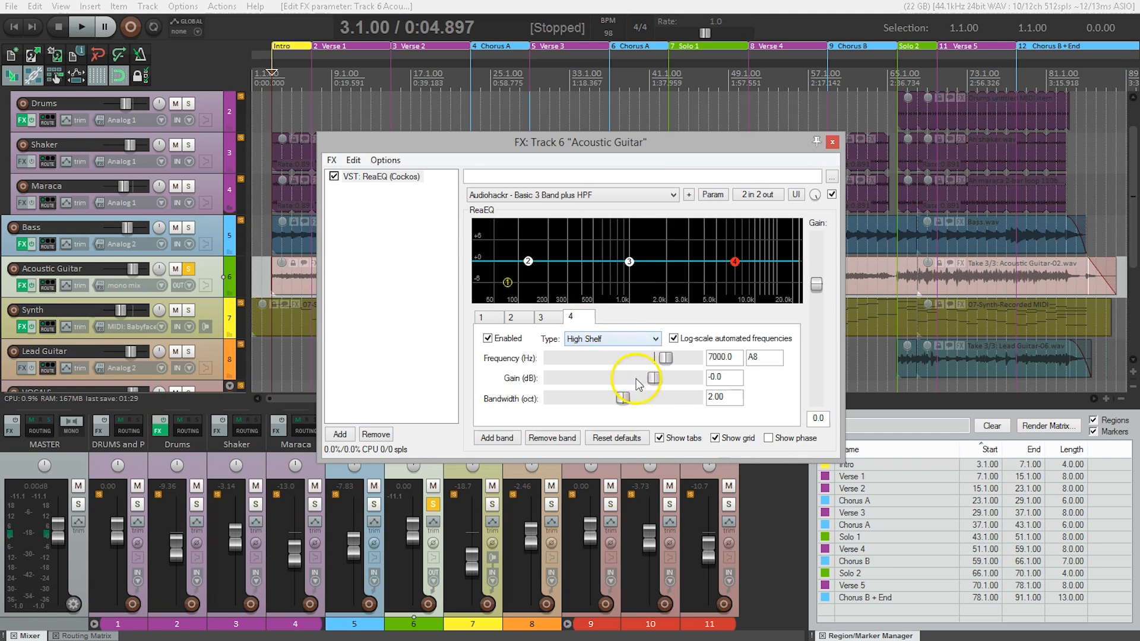
{"action": "left_click_drag", "start_coordinate": [655, 377], "coordinate": [631, 403]}
{"action": "mouse_move", "coordinate": [661, 360]}
{"action": "left_mouse_down"}
{"action": "mouse_move", "coordinate": [619, 358]}
{"action": "mouse_move", "coordinate": [682, 361]}
{"action": "mouse_move", "coordinate": [618, 361]}
{"action": "mouse_move", "coordinate": [682, 370]}
{"action": "left_mouse_up"}
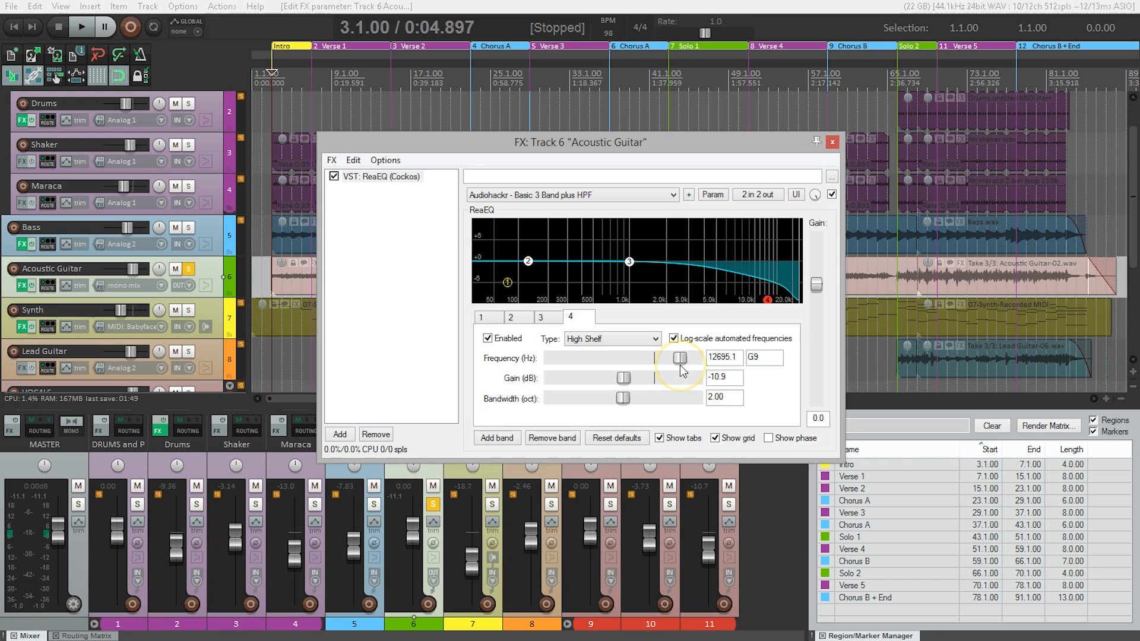
Set the band 4 high shelf's frequency to 7000 Hz and its gain to 0 dB.
{"action": "double_click", "coordinate": [680, 361]}
{"action": "left_click_drag", "start_coordinate": [734, 359], "coordinate": [673, 362]}
{"action": "type", "text": "7000"}
{"action": "left_click", "coordinate": [671, 388]}
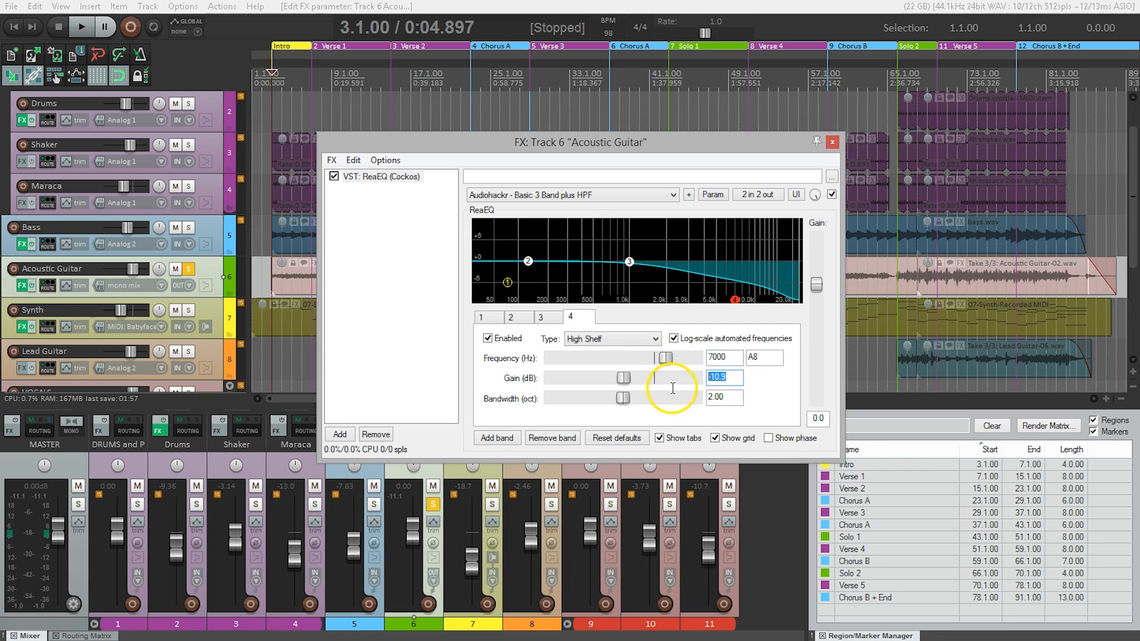
{"action": "double_click", "coordinate": [672, 387]}
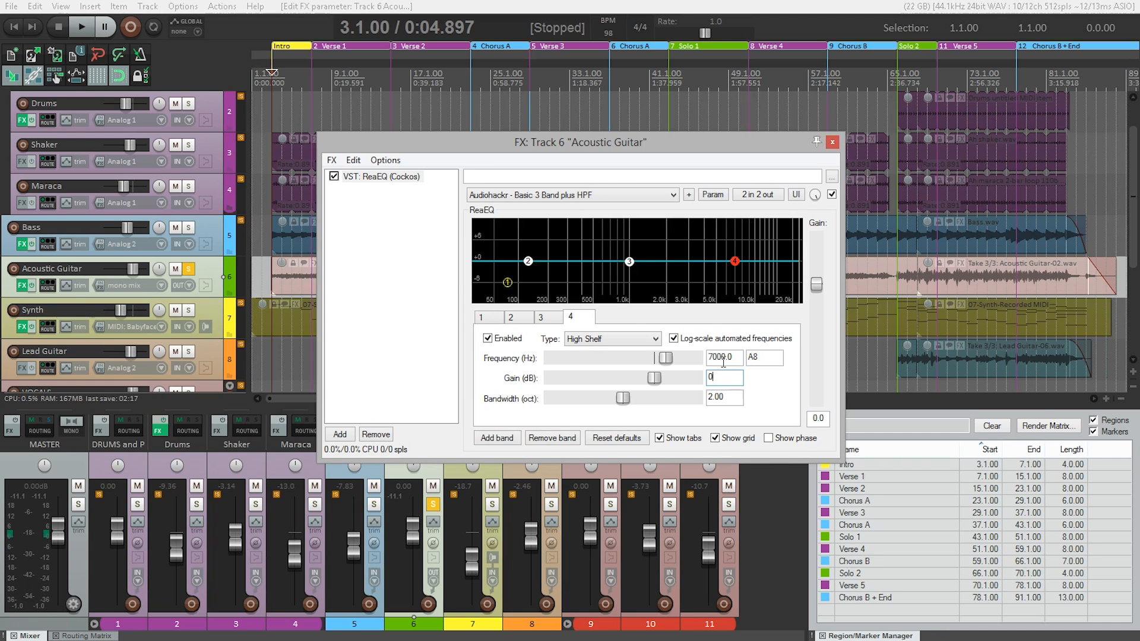
Boost band 3 by about 7.1 dB and narrow its bandwidth to about 0.06 octaves, resetting the gain to 0.0 dB.
{"action": "left_click", "coordinate": [541, 317]}
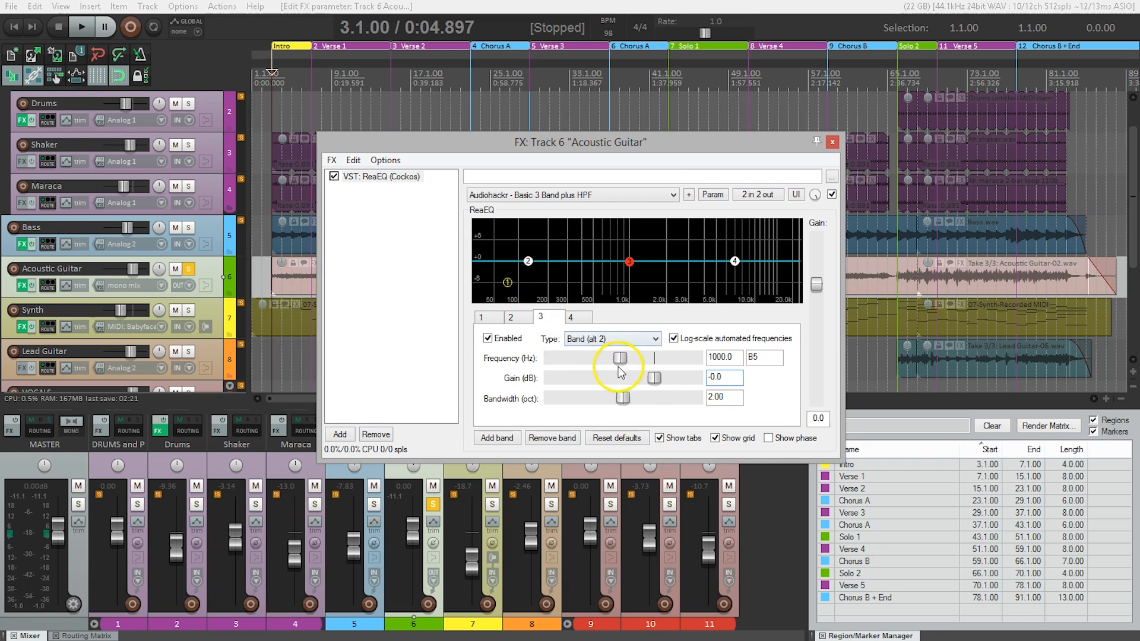
{"action": "left_click_drag", "start_coordinate": [654, 376], "coordinate": [680, 385]}
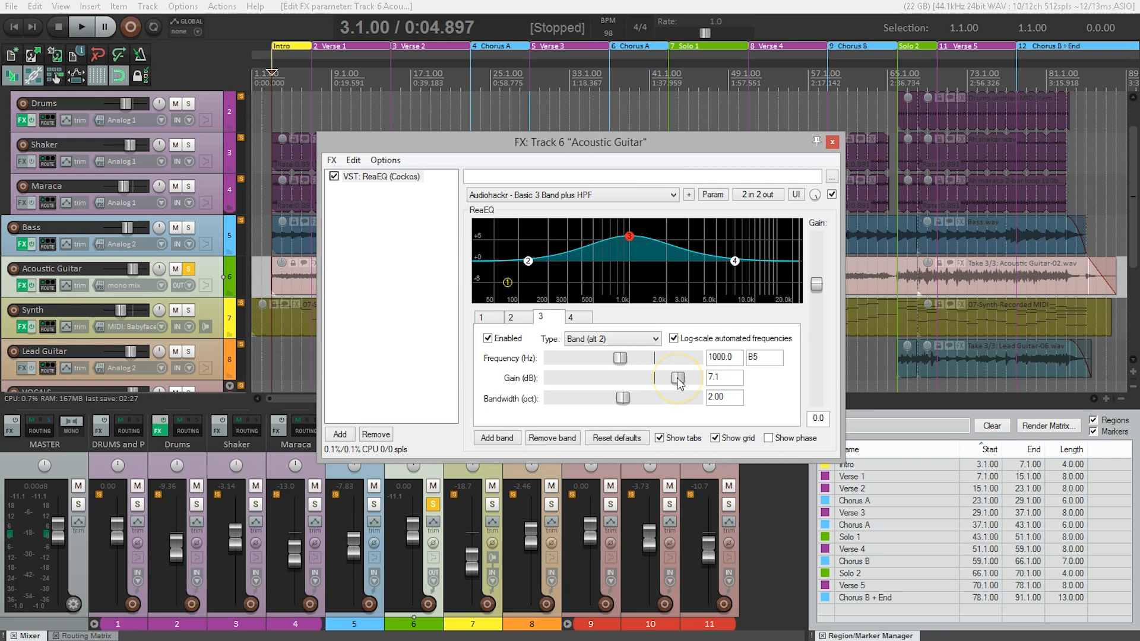
{"action": "left_click_drag", "start_coordinate": [677, 378], "coordinate": [558, 400]}
{"action": "left_click", "coordinate": [678, 377]}
{"action": "left_click_drag", "start_coordinate": [678, 377], "coordinate": [647, 380]}
{"action": "double_click", "coordinate": [647, 380]}
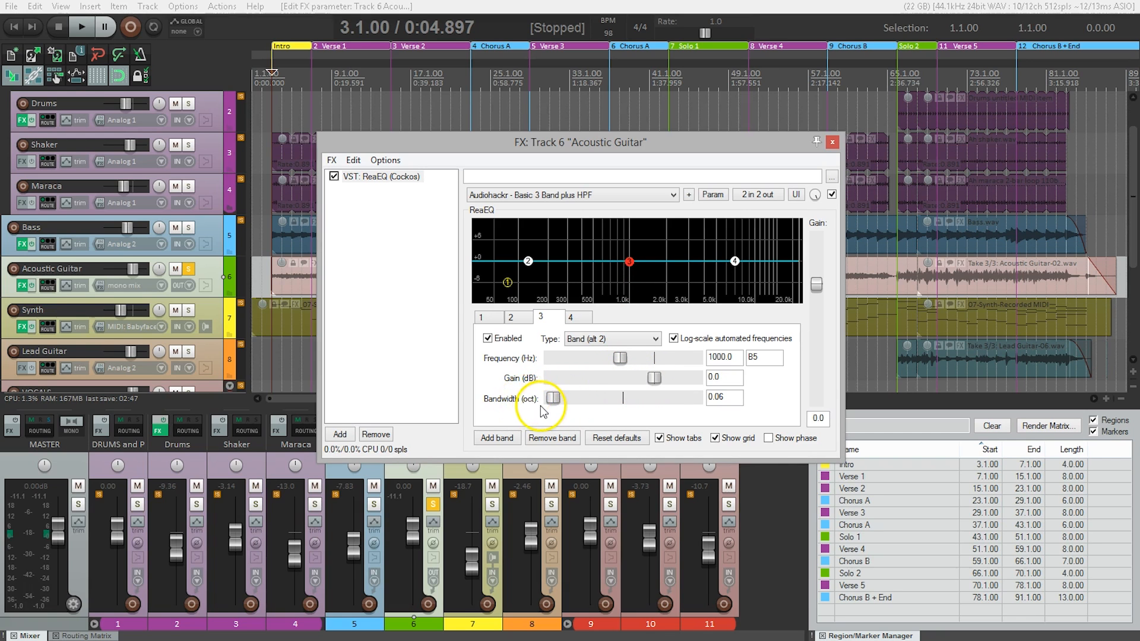
Cut band 3 by about 4.6 dB with a 2.00-octave bandwidth, and narrow the bandwidth to about 0.06 octaves.
{"action": "left_click_drag", "start_coordinate": [553, 401], "coordinate": [639, 380]}
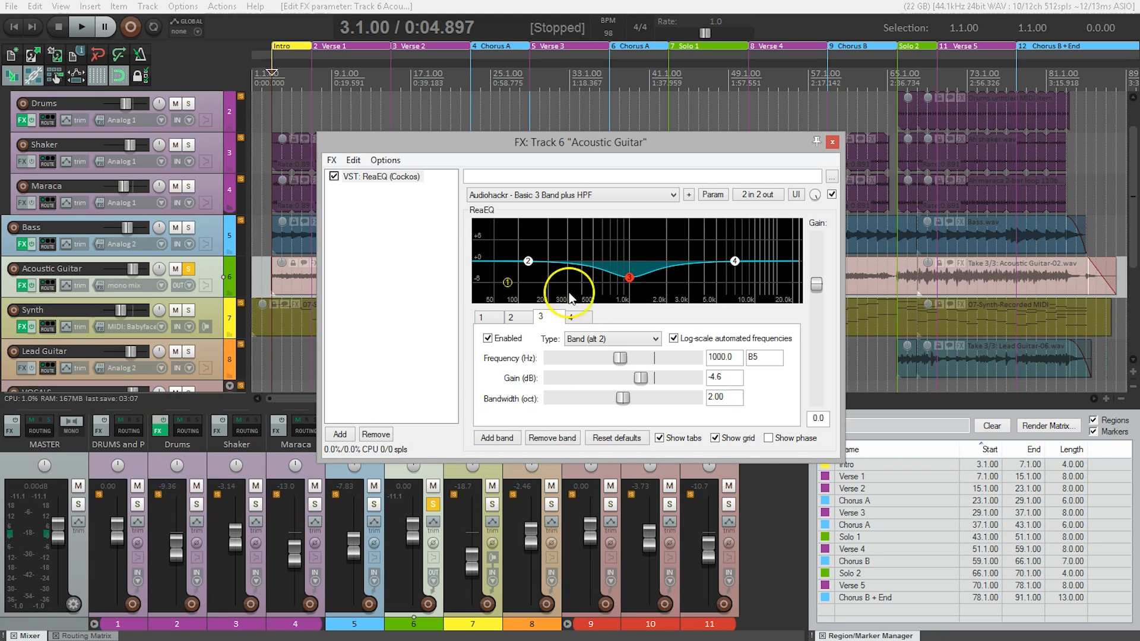
{"action": "left_click_drag", "start_coordinate": [623, 398], "coordinate": [556, 401]}
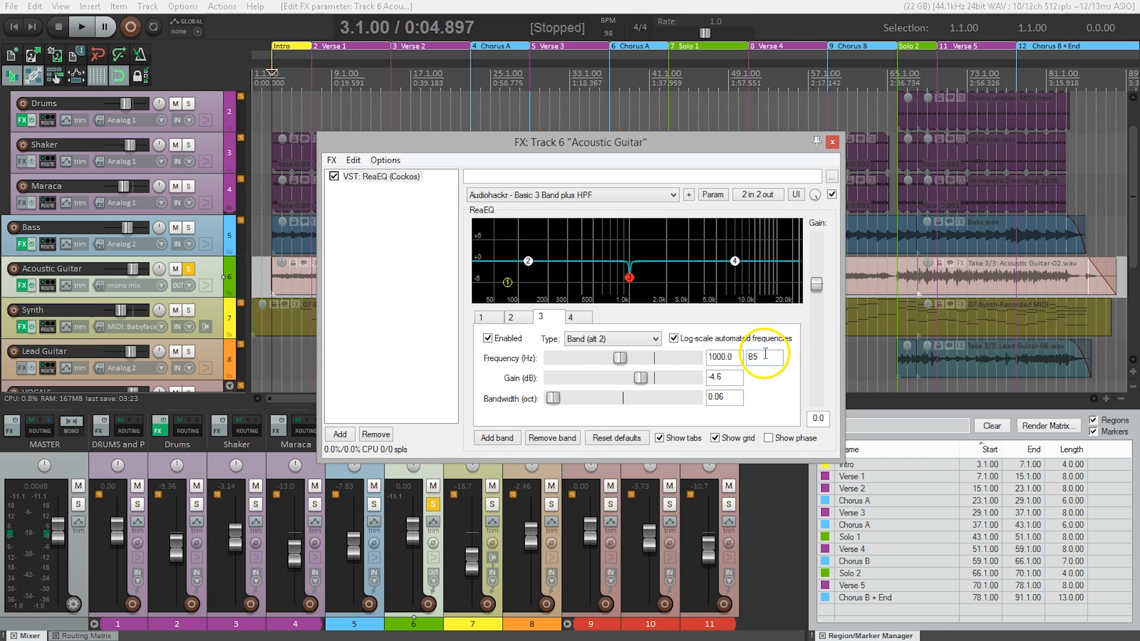
Set band 3's gain to 0 dB and its bandwidth to 2 octaves.
{"action": "double_click", "coordinate": [717, 381]}
{"action": "type", "text": "0"}
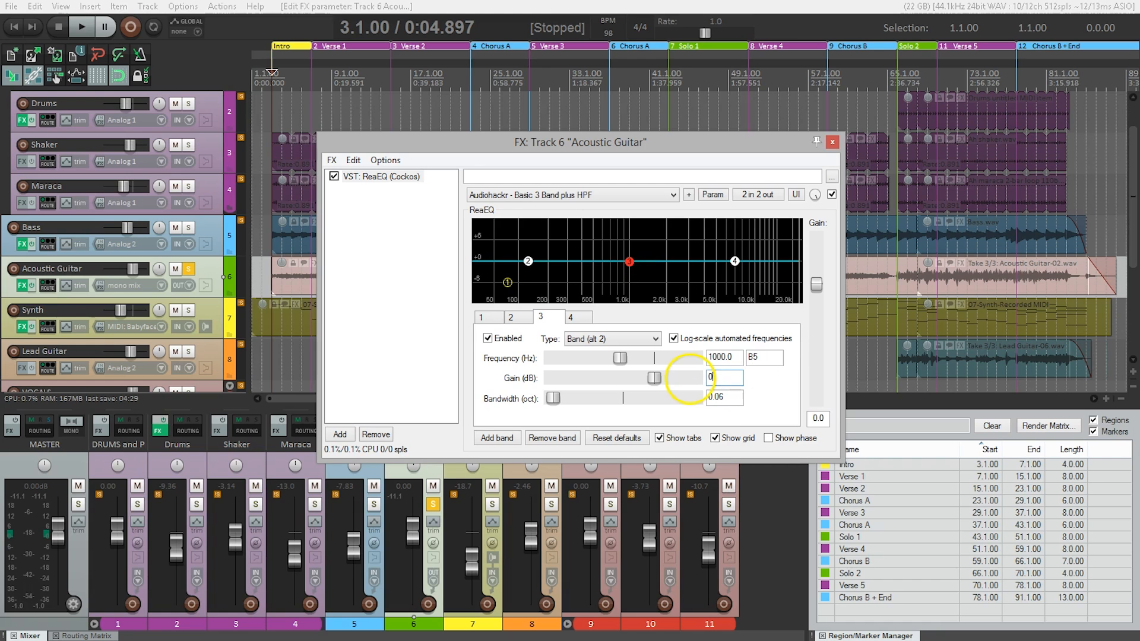
{"action": "double_click", "coordinate": [726, 399]}
{"action": "type", "text": "2"}
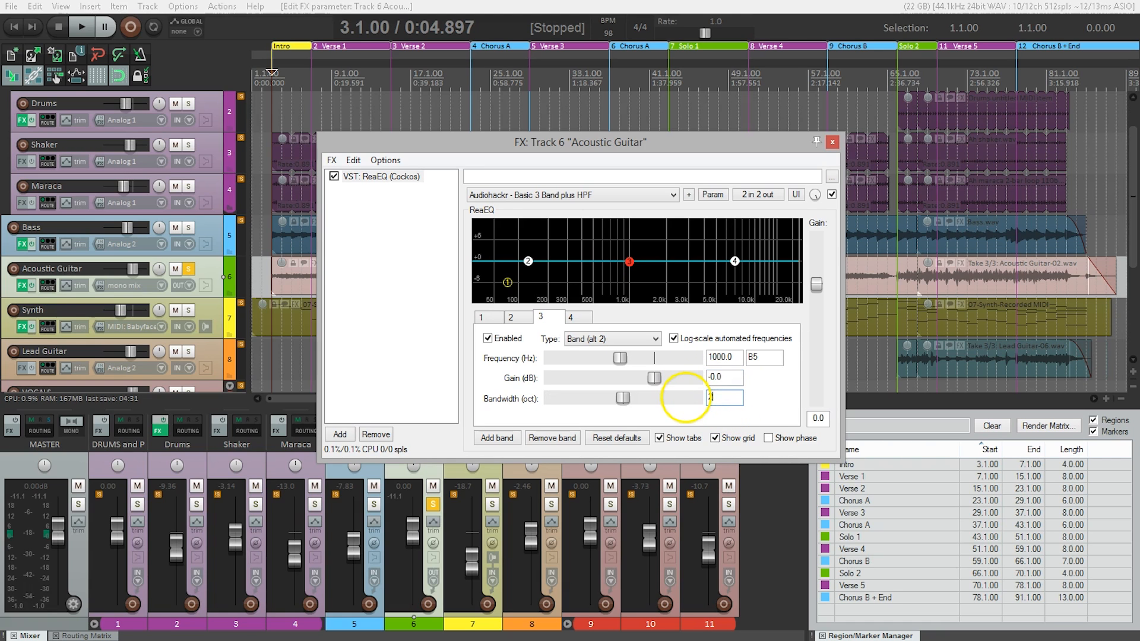
Enable the high-pass filter on ReaEQ band 1.
{"action": "left_click", "coordinate": [492, 318]}
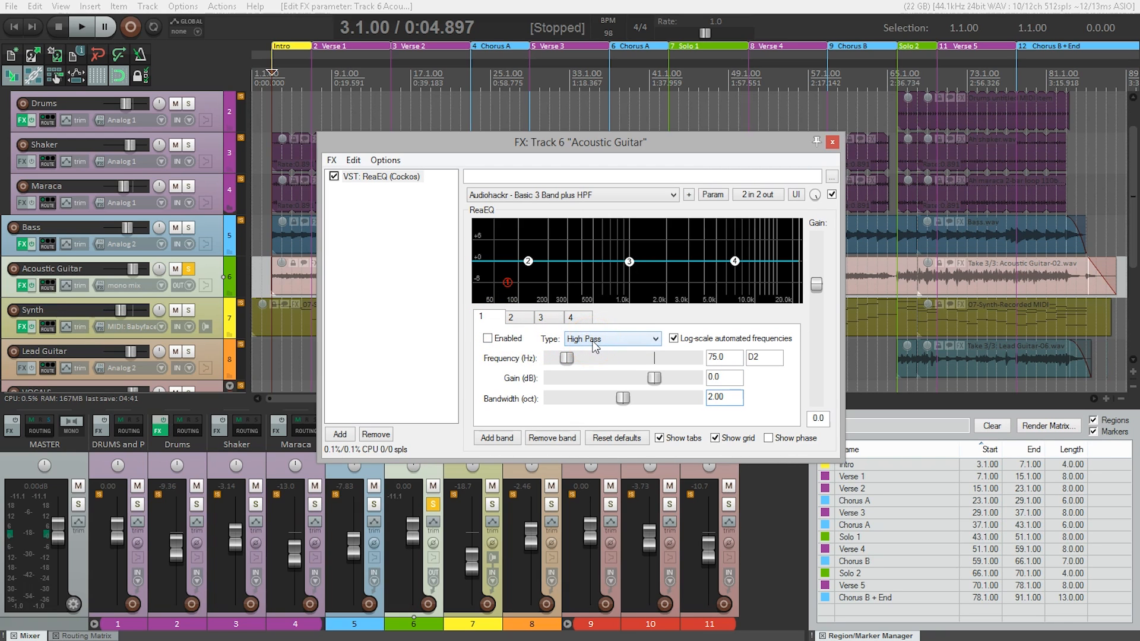
{"action": "left_click", "coordinate": [489, 339]}
{"action": "left_click", "coordinate": [488, 339]}
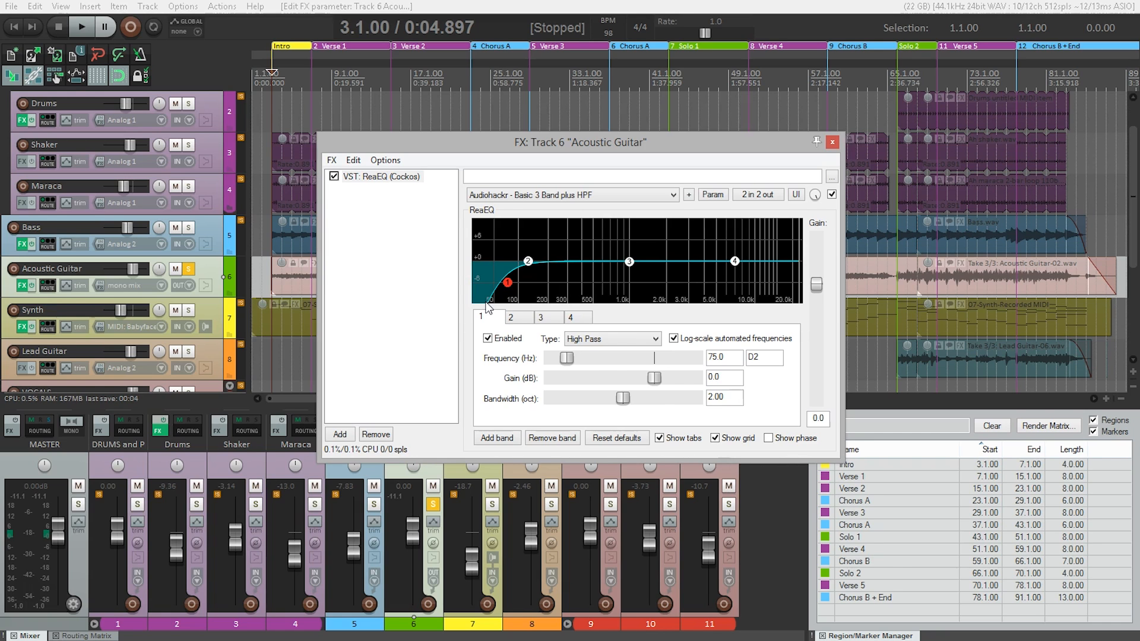
Adjust band 1's gain to 0.2 dB and try a cutoff of about 96.3 Hz, returning the frequency to 75 Hz.
{"action": "mouse_move", "coordinate": [653, 379]}
{"action": "left_mouse_down"}
{"action": "mouse_move", "coordinate": [584, 382]}
{"action": "mouse_move", "coordinate": [694, 377]}
{"action": "mouse_move", "coordinate": [654, 376]}
{"action": "left_mouse_up"}
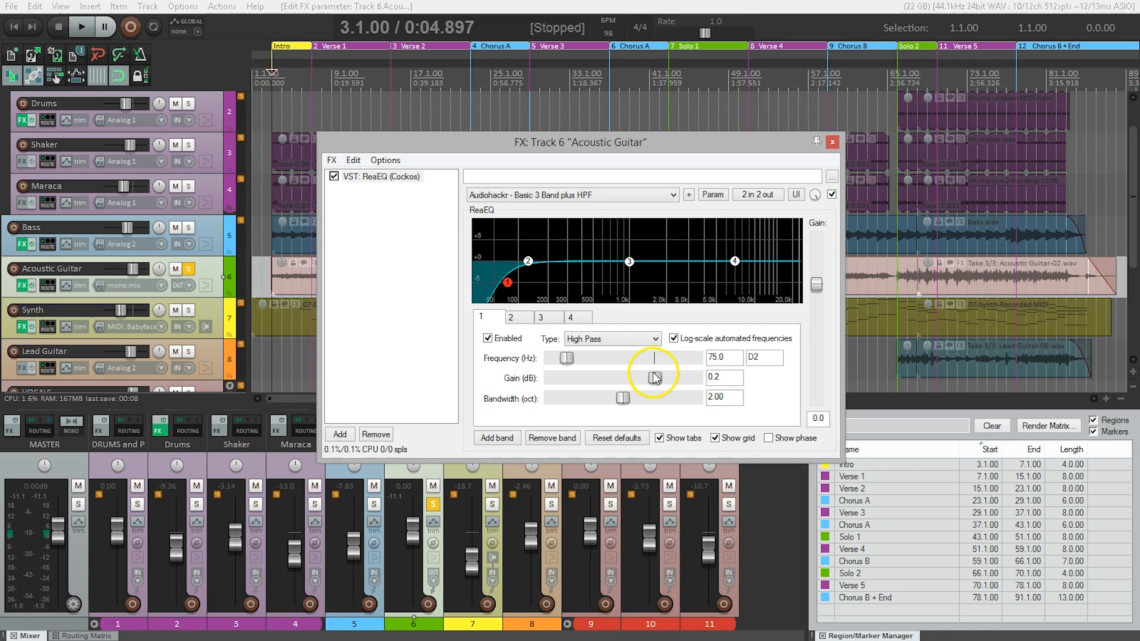
{"action": "mouse_move", "coordinate": [569, 357]}
{"action": "left_mouse_down"}
{"action": "mouse_move", "coordinate": [601, 363]}
{"action": "mouse_move", "coordinate": [573, 362]}
{"action": "mouse_move", "coordinate": [585, 364]}
{"action": "left_mouse_up"}
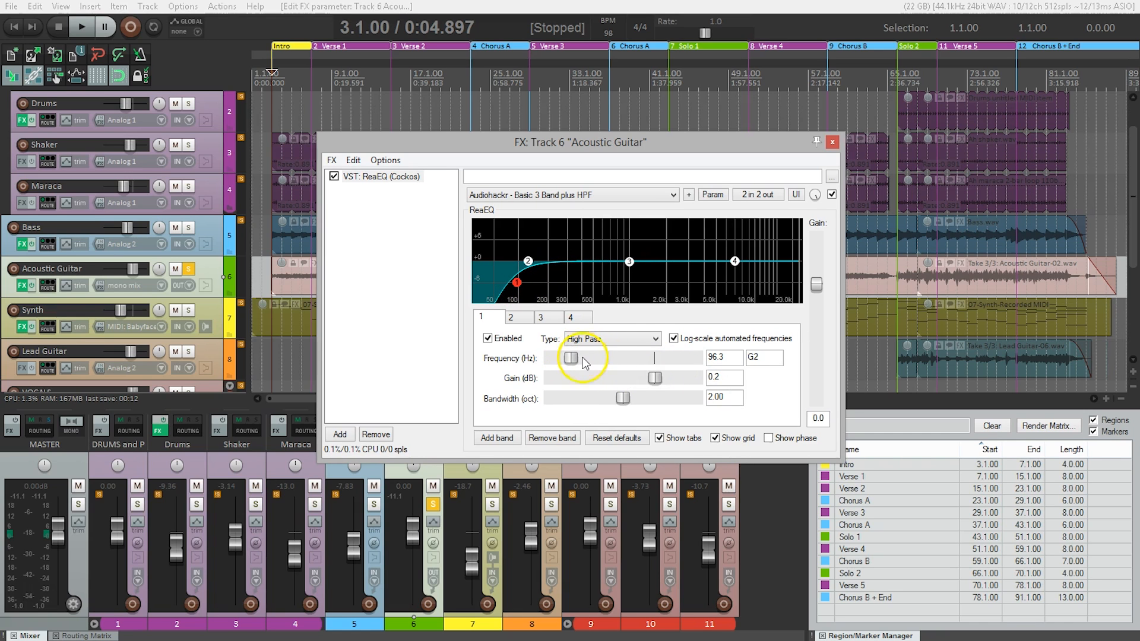
{"action": "double_click", "coordinate": [723, 357]}
{"action": "type", "text": "75"}
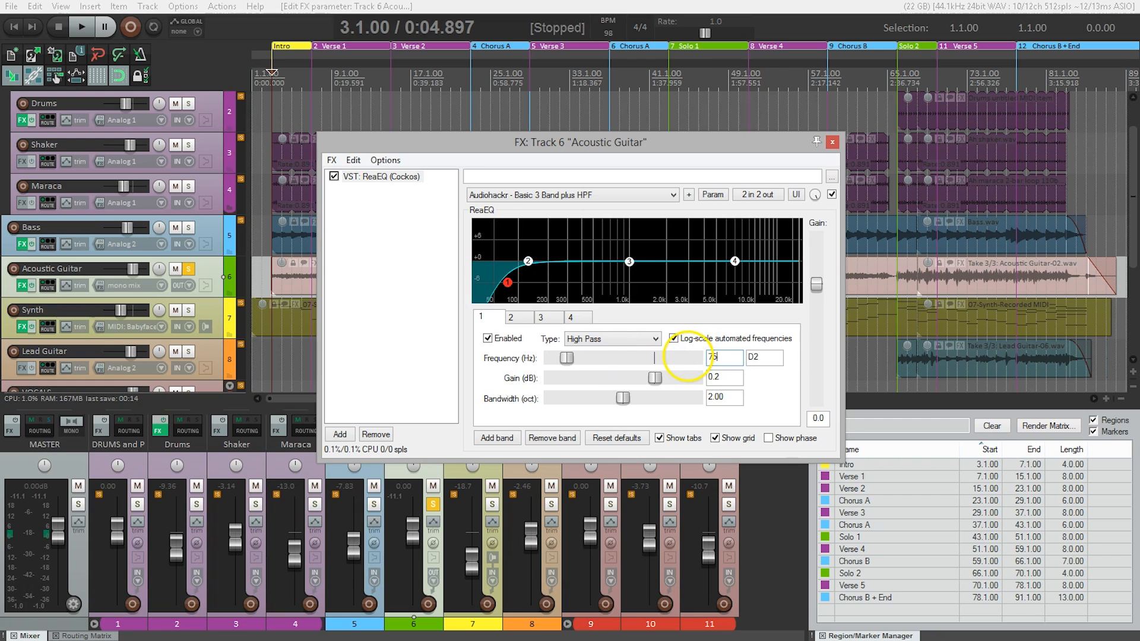
Try a wider bandwidth on the band 1 high-pass filter and reset it to 2.00 octaves.
{"action": "mouse_move", "coordinate": [624, 400]}
{"action": "left_mouse_down"}
{"action": "mouse_move", "coordinate": [607, 399]}
{"action": "mouse_move", "coordinate": [657, 398]}
{"action": "mouse_move", "coordinate": [637, 396]}
{"action": "left_mouse_up"}
{"action": "double_click", "coordinate": [636, 396]}
{"action": "left_click", "coordinate": [505, 271]}
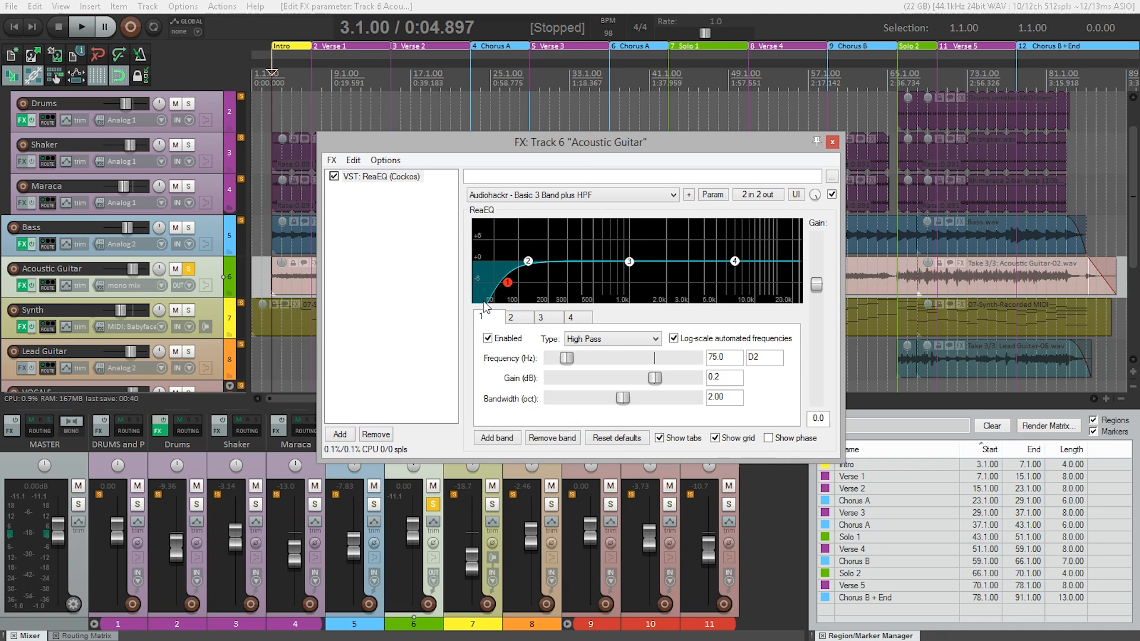
Play the soloed guitar and compare the sound with the band 1 high-pass filter disabled and enabled, stopping playback at the end.
{"action": "key", "text": "space"}
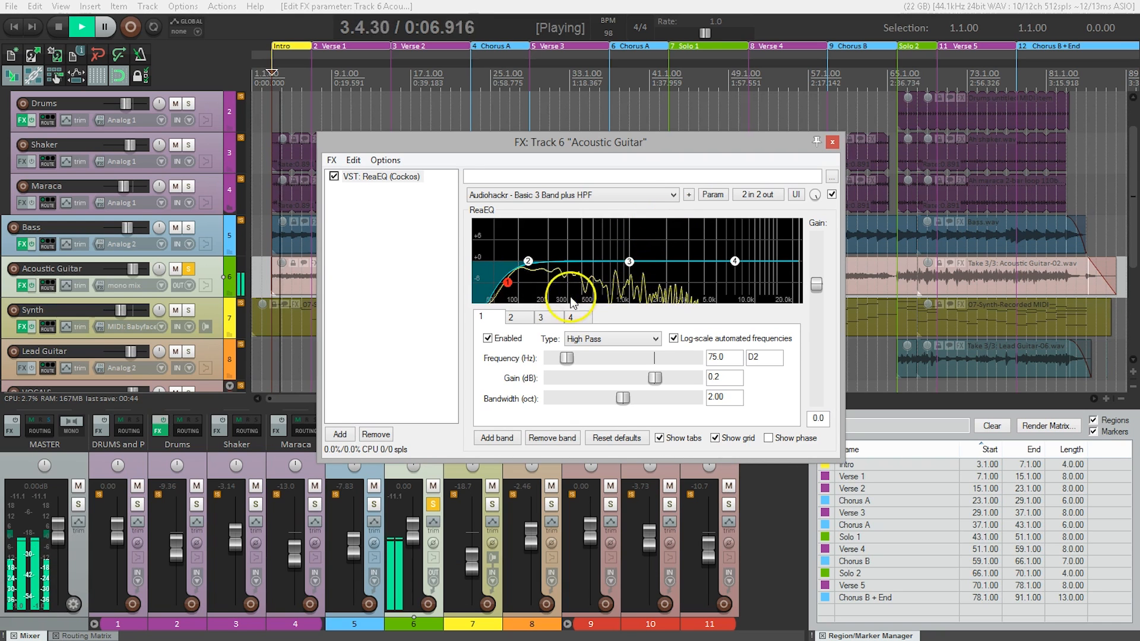
{"action": "left_click", "coordinate": [506, 342]}
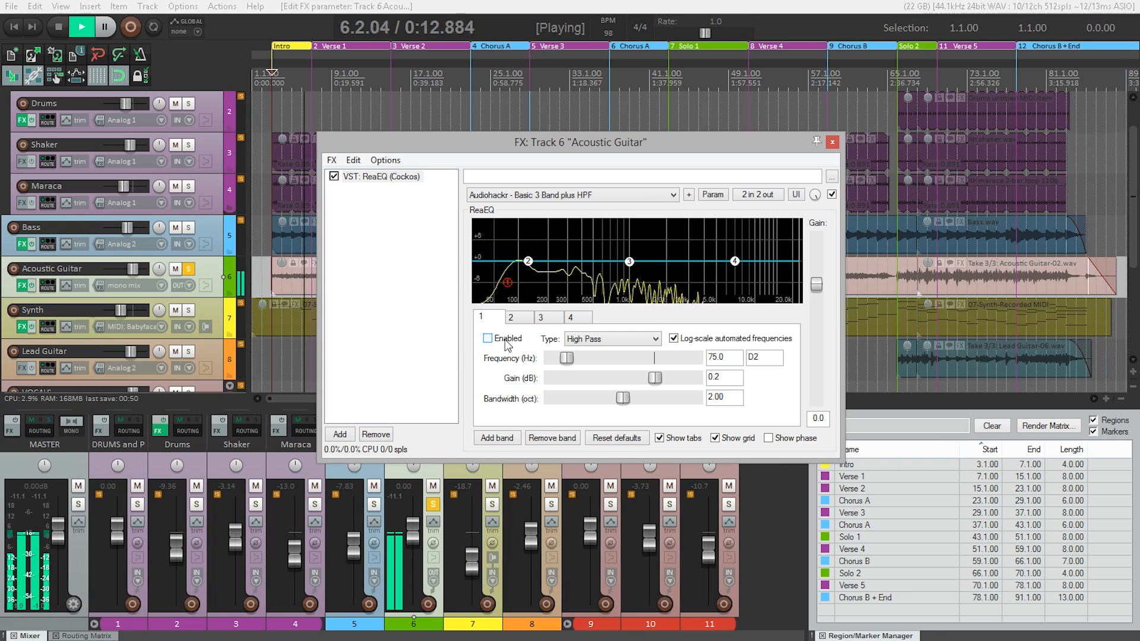
{"action": "left_click", "coordinate": [506, 343]}
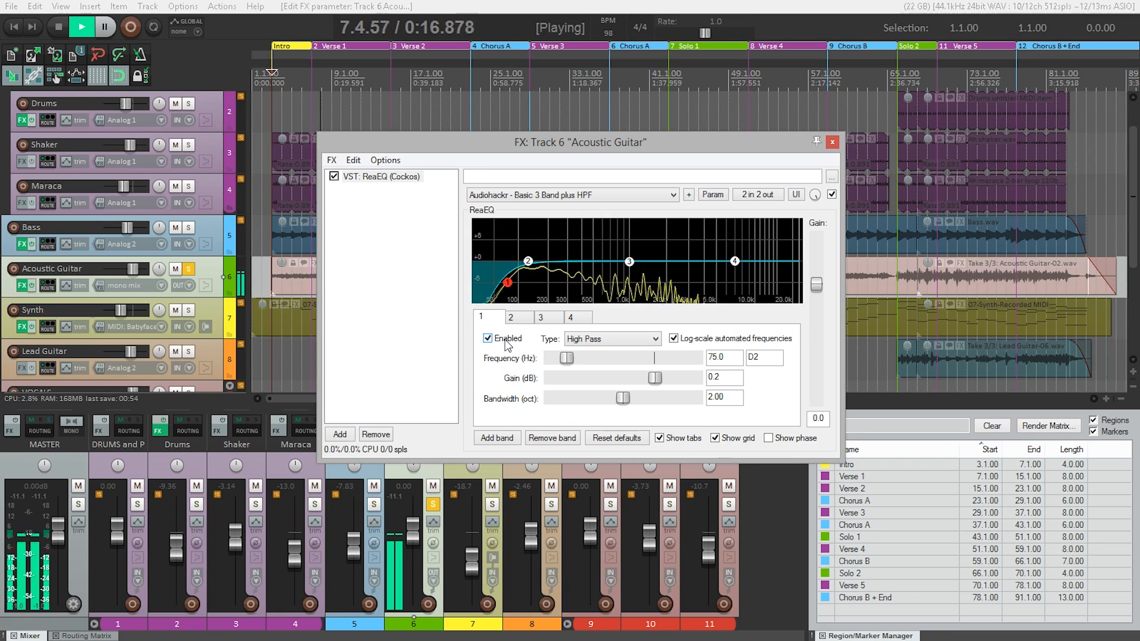
{"action": "key", "text": "space"}
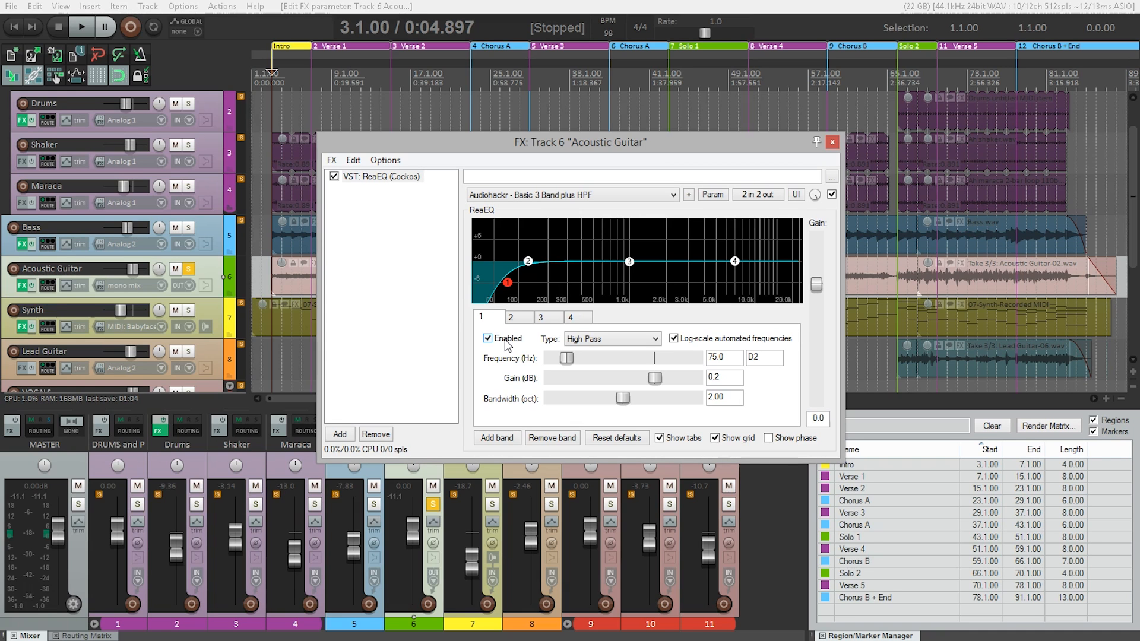
Try the Low Pass type on band 1 during playback of the guitar, and restore the High Pass type.
{"action": "left_click", "coordinate": [595, 341]}
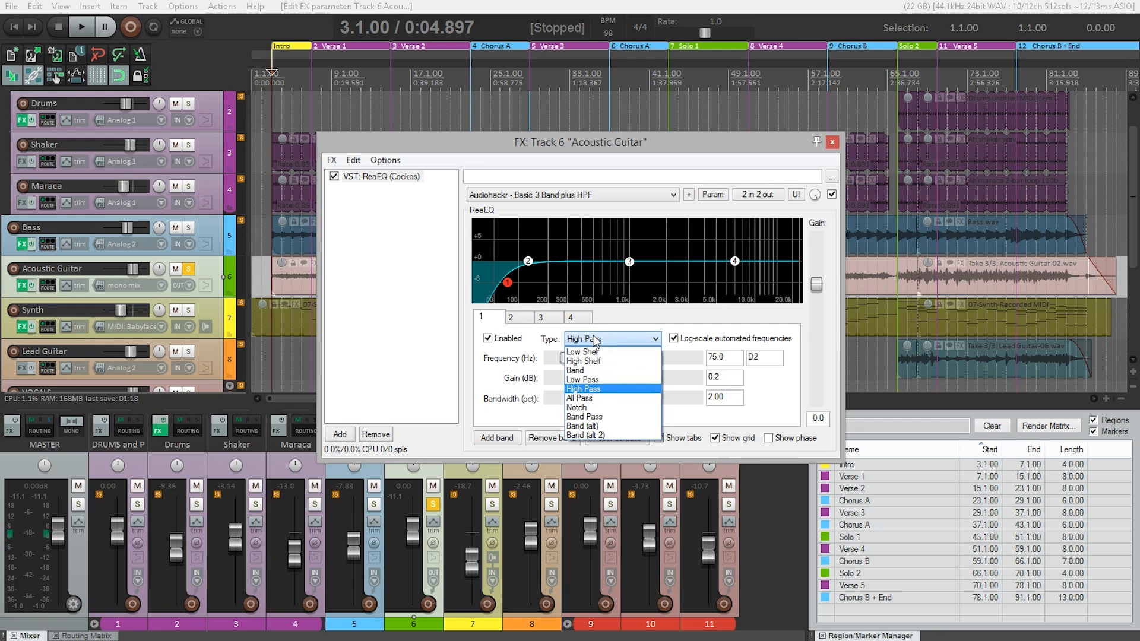
{"action": "left_click", "coordinate": [597, 381]}
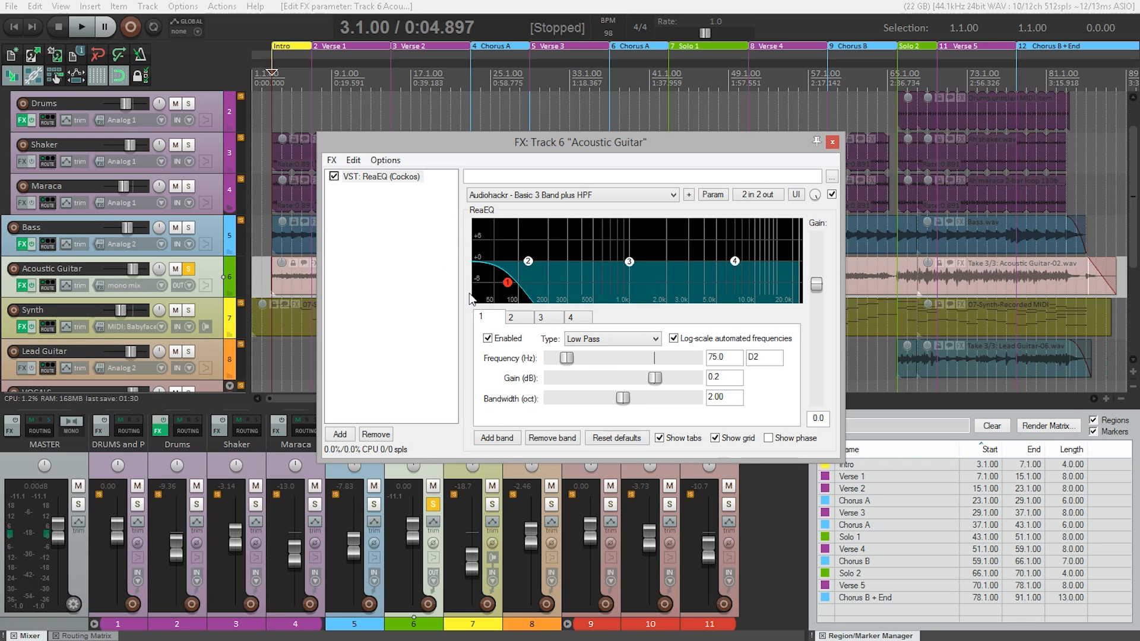
{"action": "key", "text": "space"}
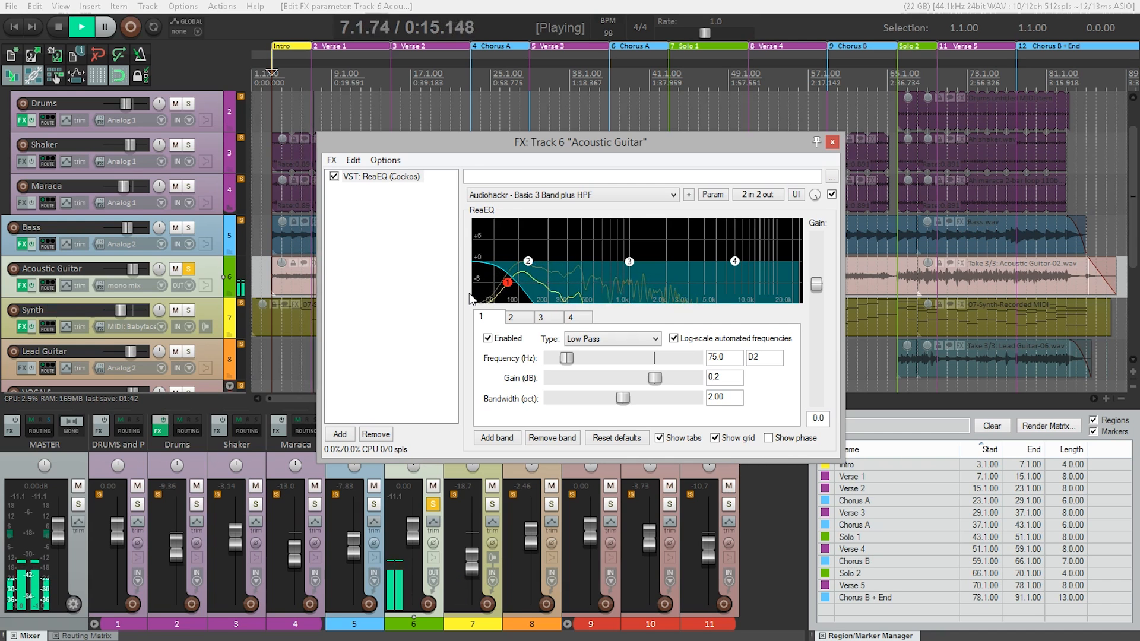
{"action": "key", "text": "space"}
{"action": "left_click", "coordinate": [471, 298]}
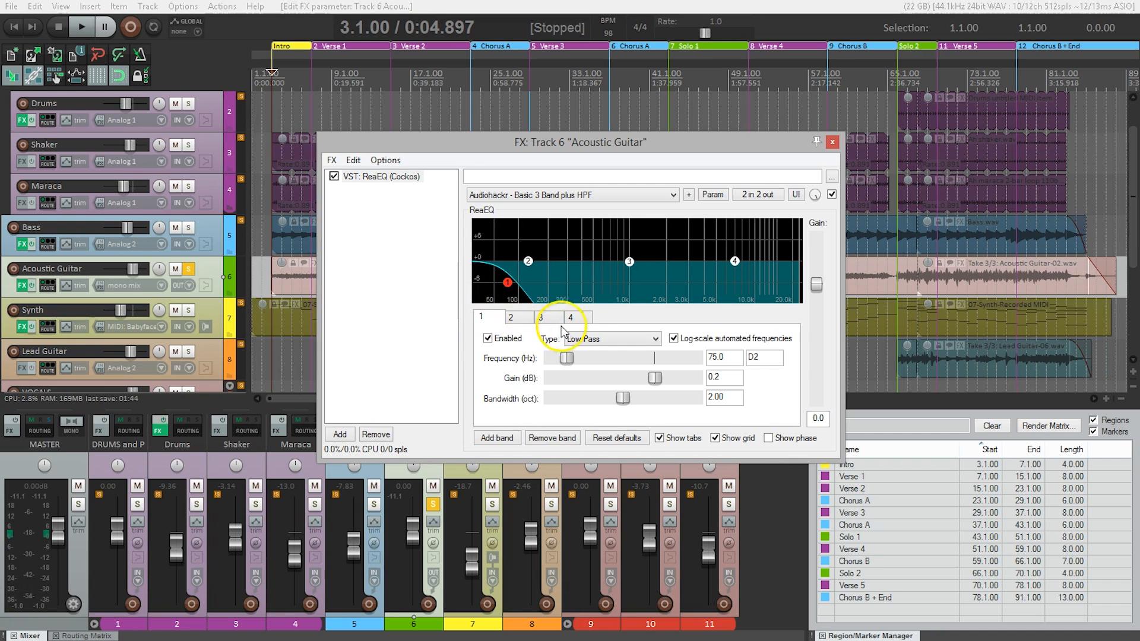
{"action": "left_click", "coordinate": [580, 339]}
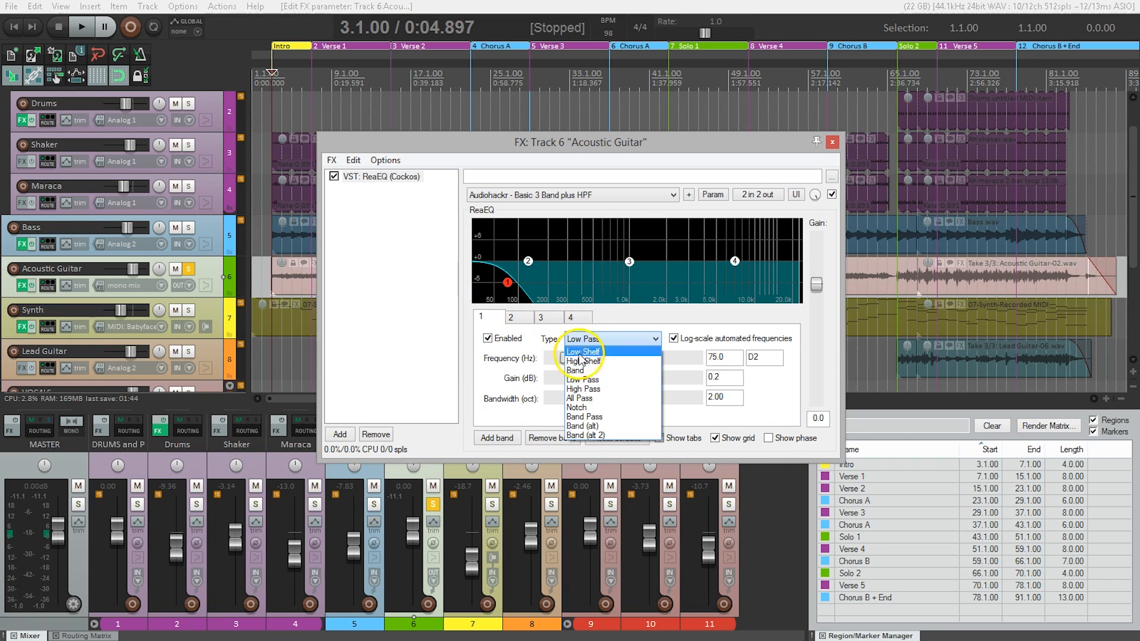
{"action": "left_click", "coordinate": [582, 390]}
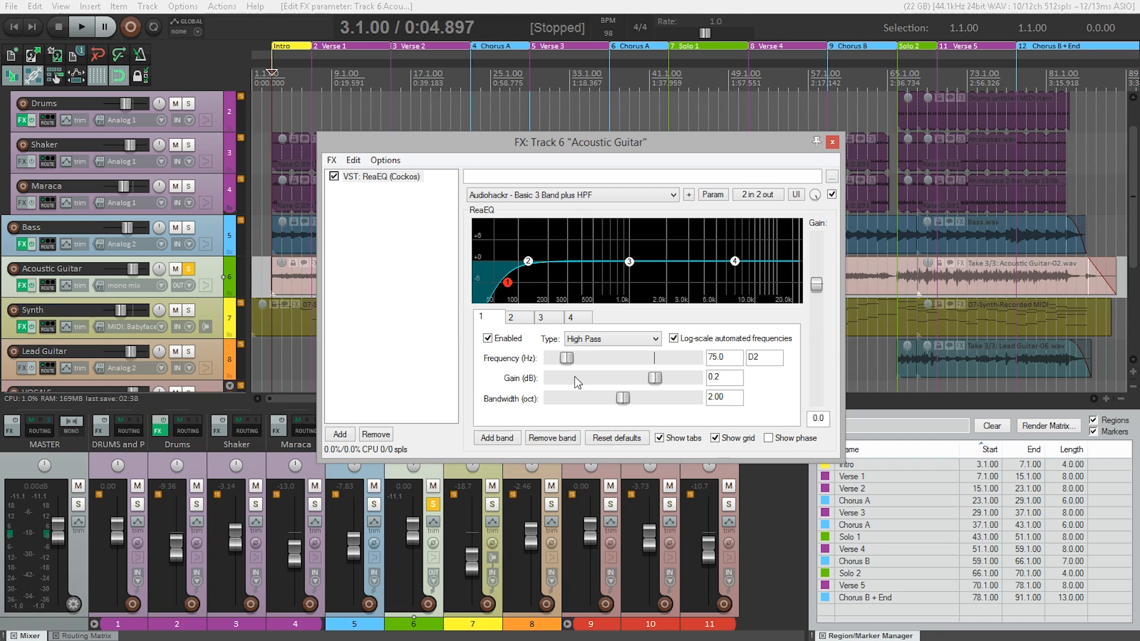
Raise the band 1 high-pass cutoff while the soloed guitar plays, and set its frequency to 100 Hz.
{"action": "key", "text": "space"}
{"action": "left_click", "coordinate": [566, 359]}
{"action": "left_click_drag", "start_coordinate": [566, 360], "coordinate": [573, 359]}
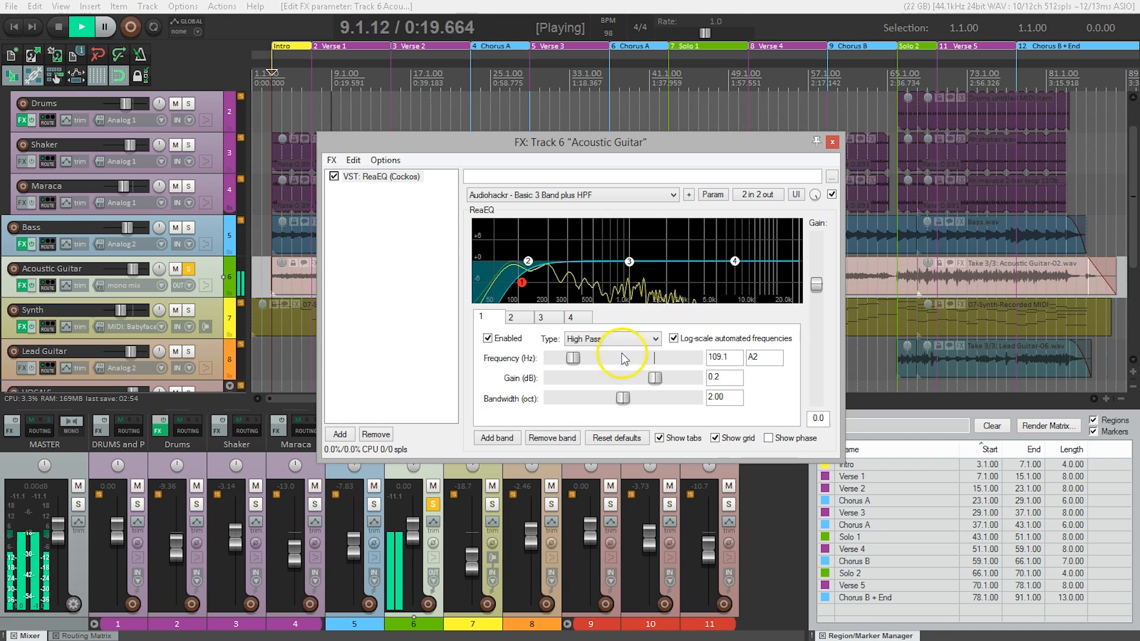
{"action": "left_click_drag", "start_coordinate": [732, 356], "coordinate": [694, 357]}
{"action": "type", "text": "100"}
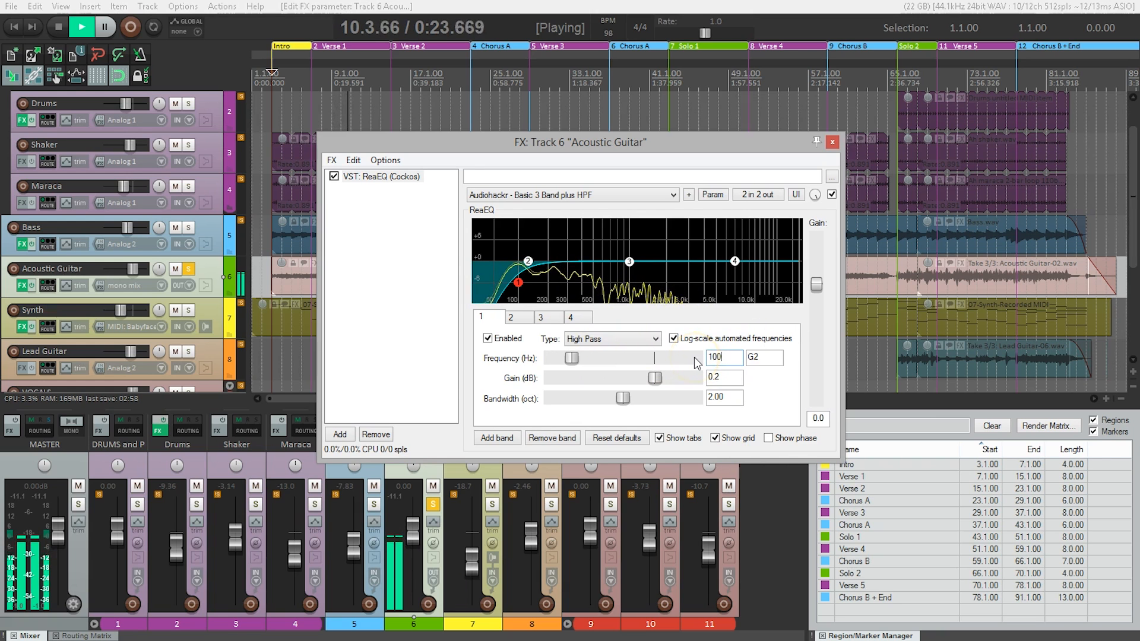
Compare the playing guitar with the 100 Hz high-pass filter disabled and re-enabled, and stop playback.
{"action": "left_click", "coordinate": [487, 339]}
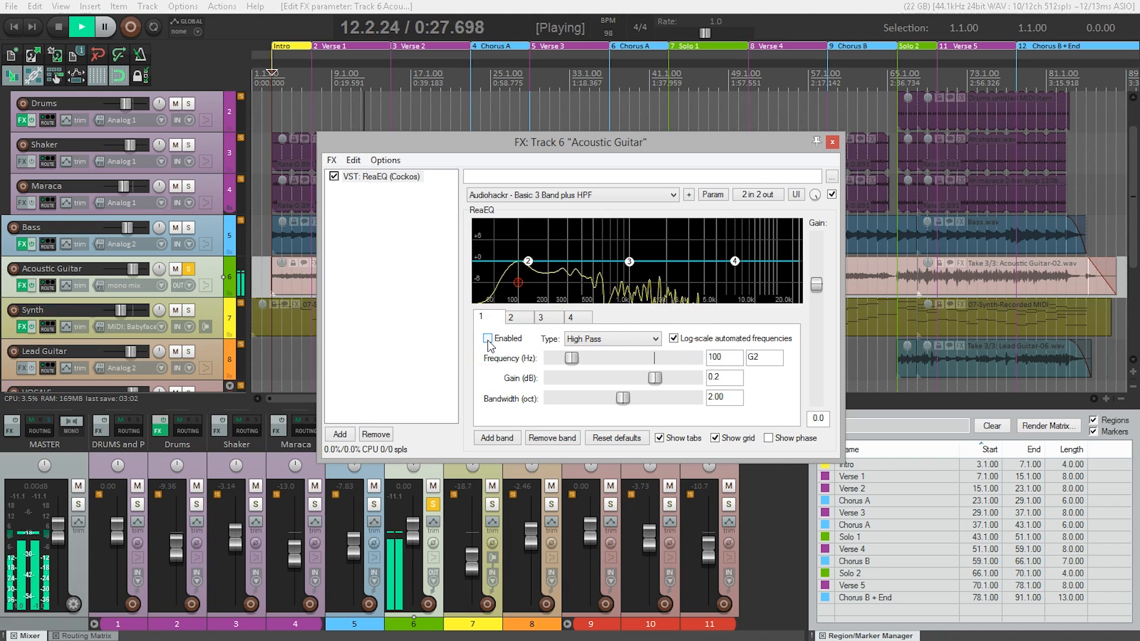
{"action": "left_click", "coordinate": [488, 339]}
{"action": "key", "text": "space"}
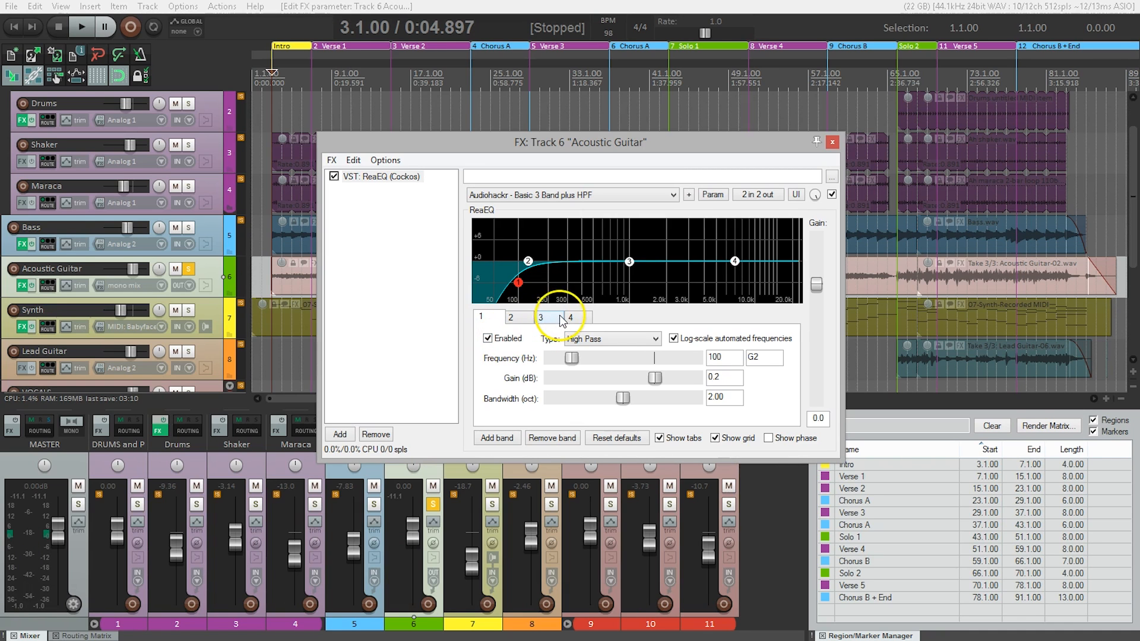
Raise band 4's high shelf to about 6.8 dB at about 3952 Hz during playback, and compare the guitar with ReaEQ bypassed and active.
{"action": "key", "text": "space"}
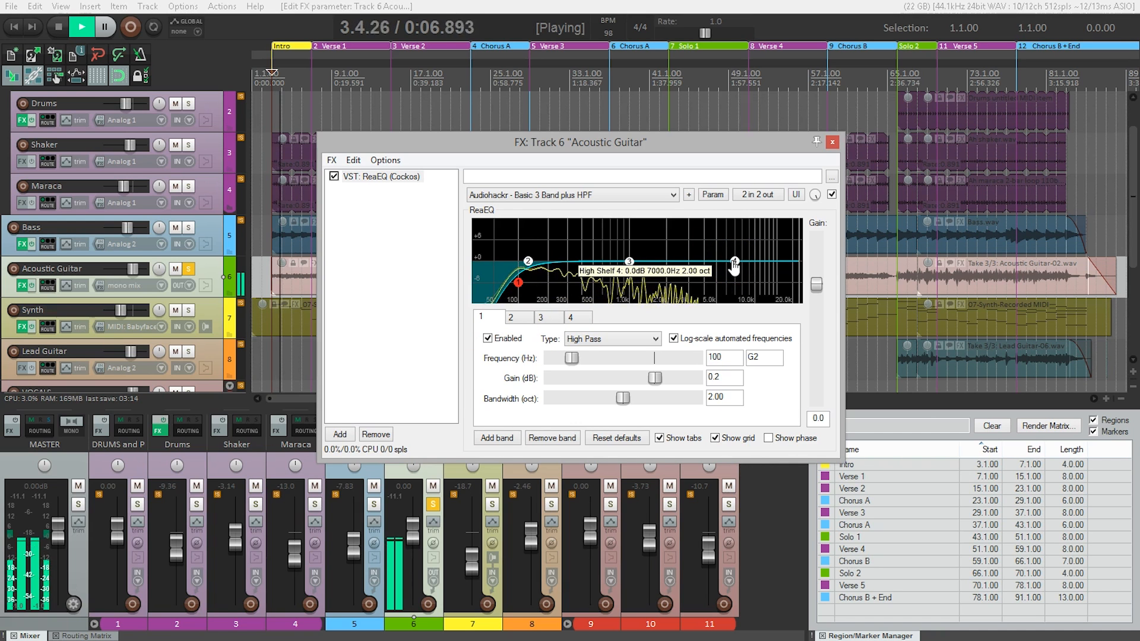
{"action": "left_click_drag", "start_coordinate": [736, 266], "coordinate": [705, 242]}
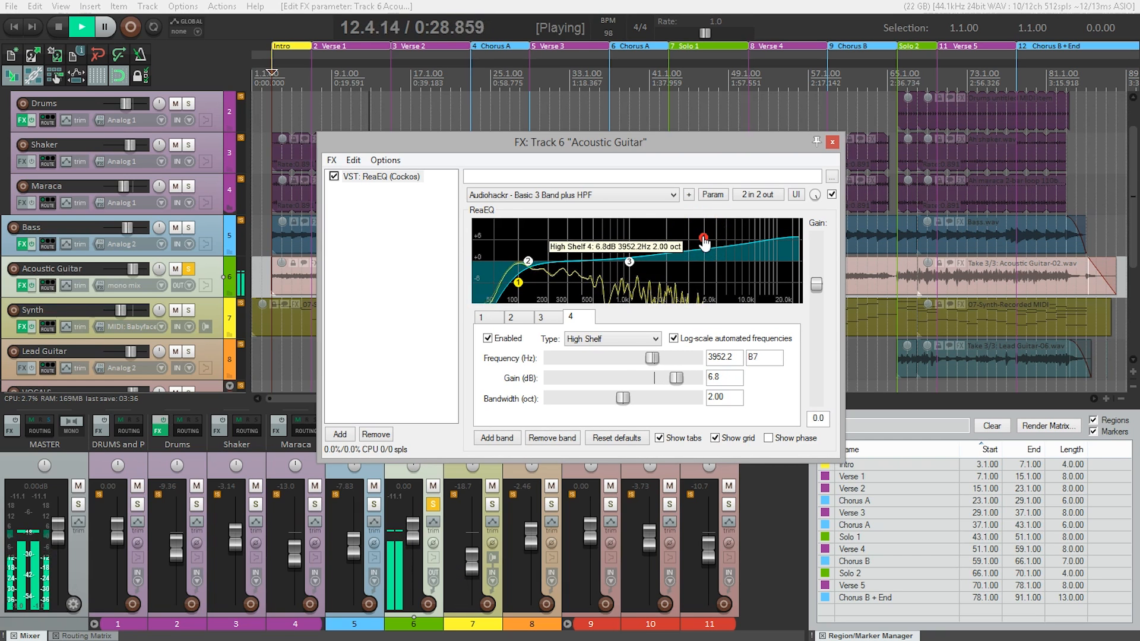
{"action": "left_click", "coordinate": [832, 194]}
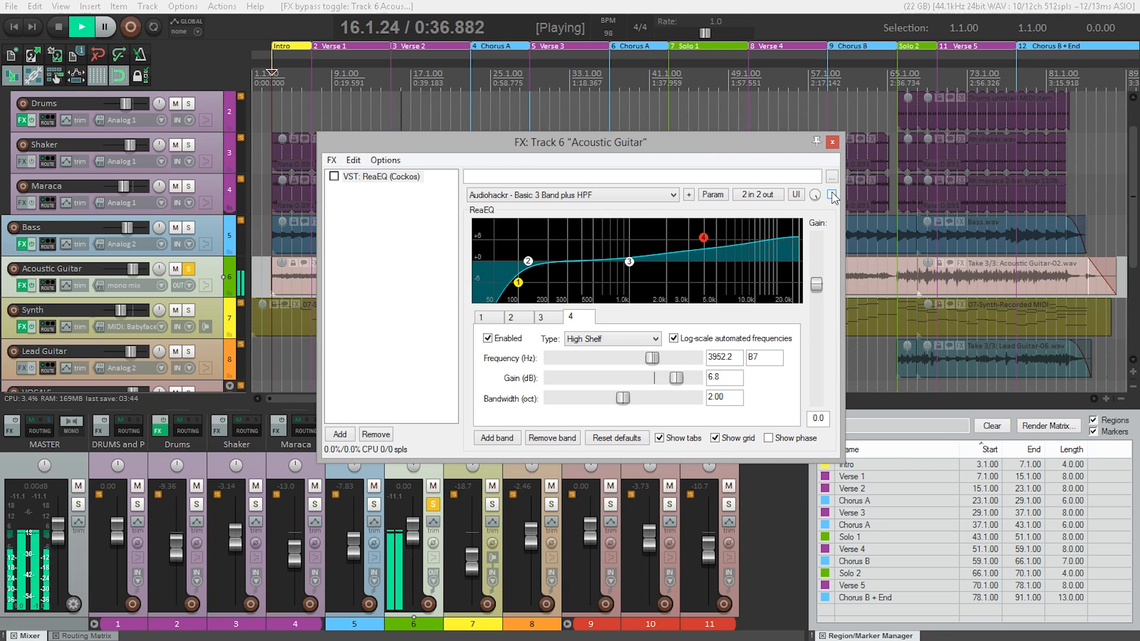
{"action": "left_click", "coordinate": [832, 193]}
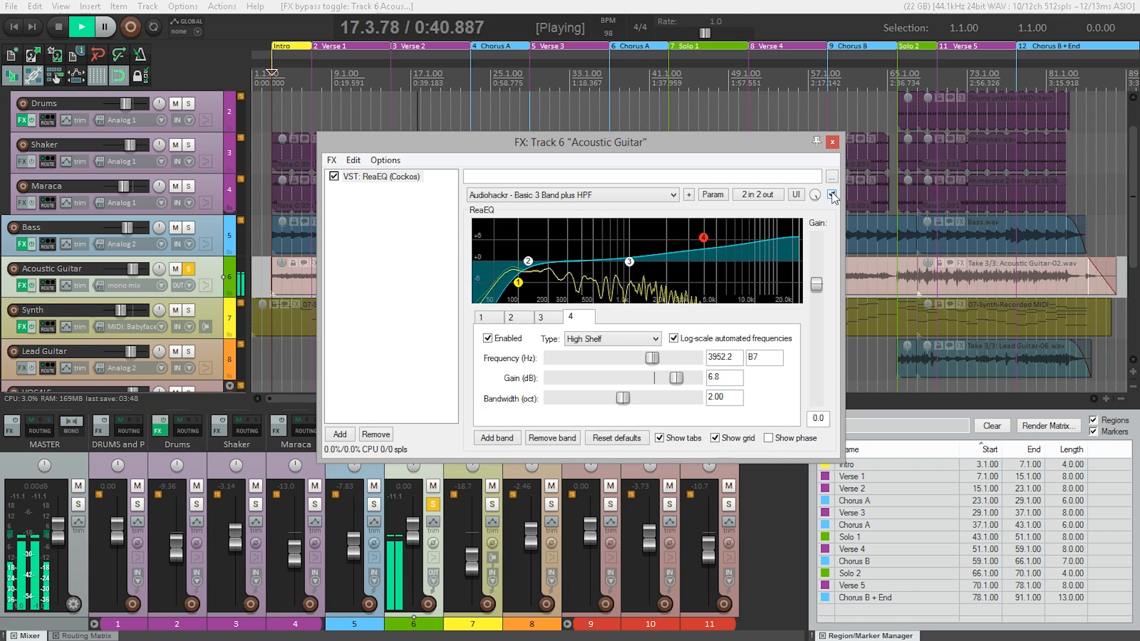
{"action": "left_click", "coordinate": [832, 193]}
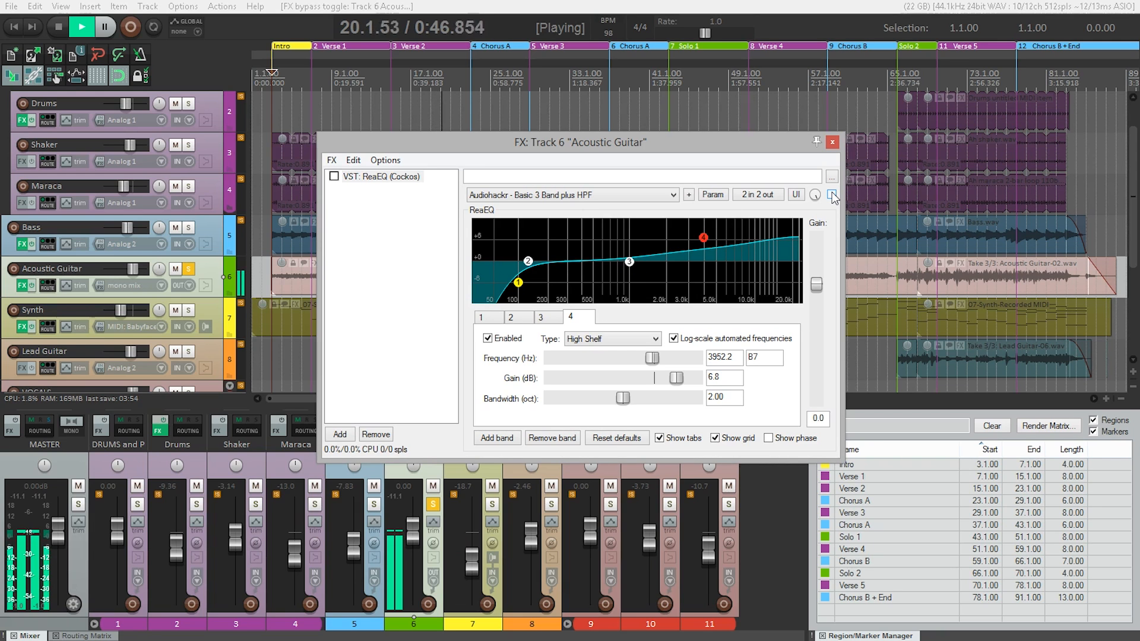
{"action": "left_click", "coordinate": [832, 193]}
{"action": "key", "text": "space"}
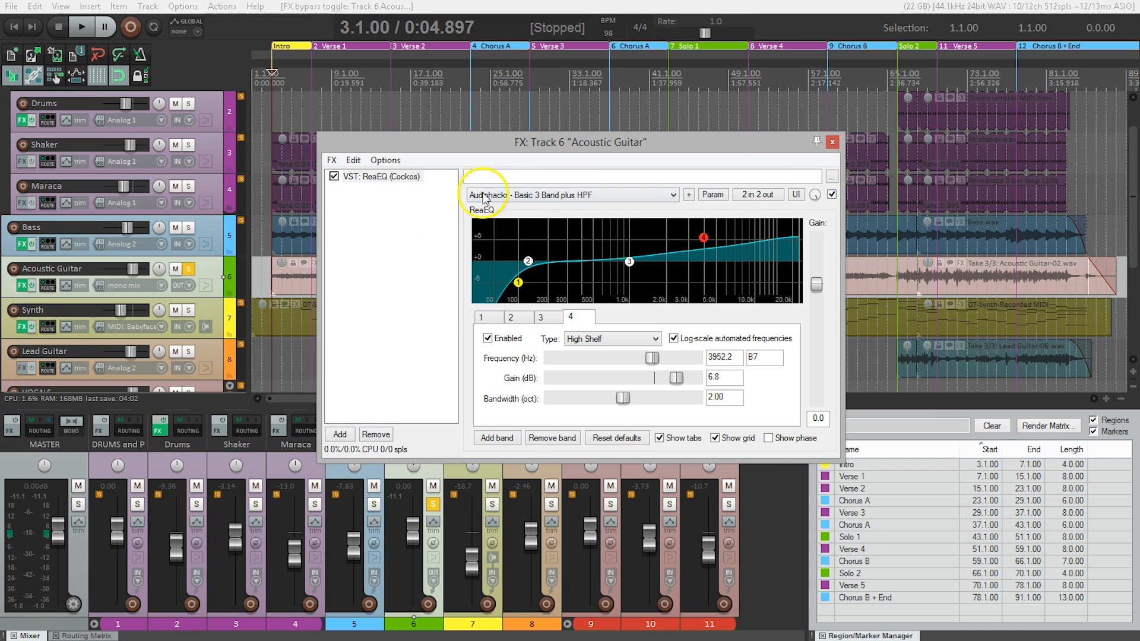
Unsolo the Acoustic Guitar track and play the full mix, comparing it with ReaEQ bypassed and active before stopping playback.
{"action": "left_click", "coordinate": [191, 270]}
{"action": "key", "text": "space"}
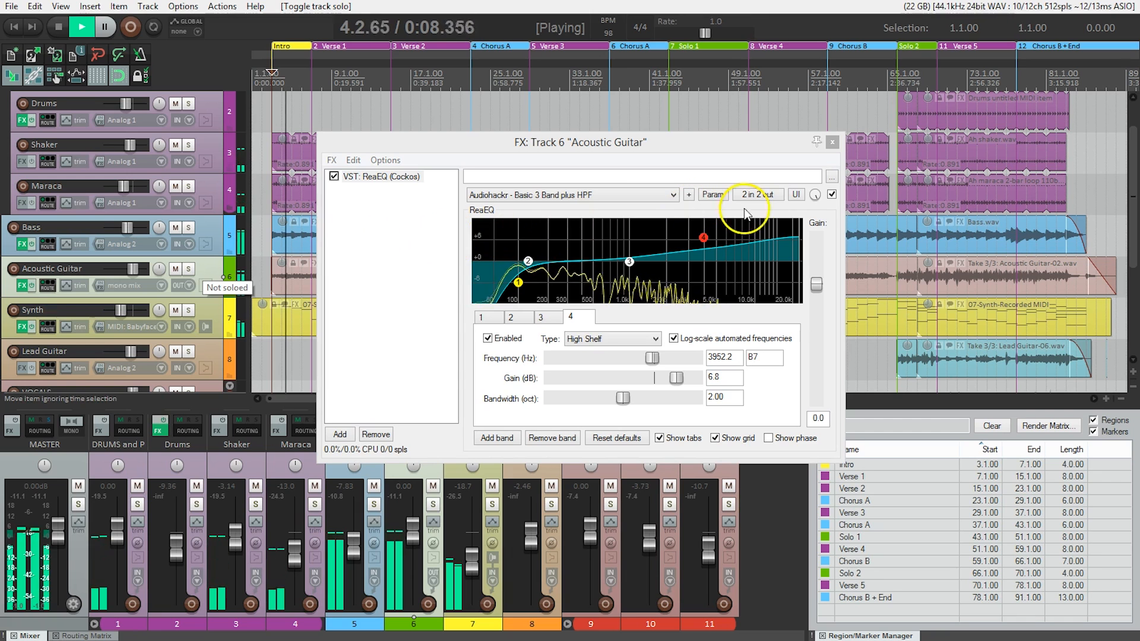
{"action": "left_click", "coordinate": [832, 195]}
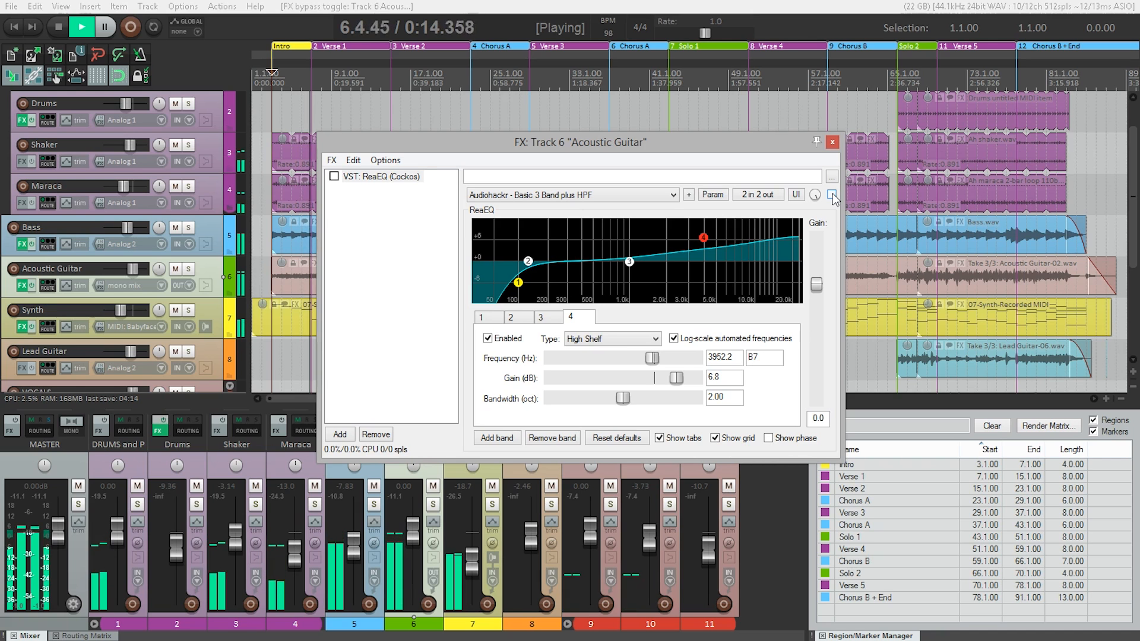
{"action": "left_click", "coordinate": [832, 195]}
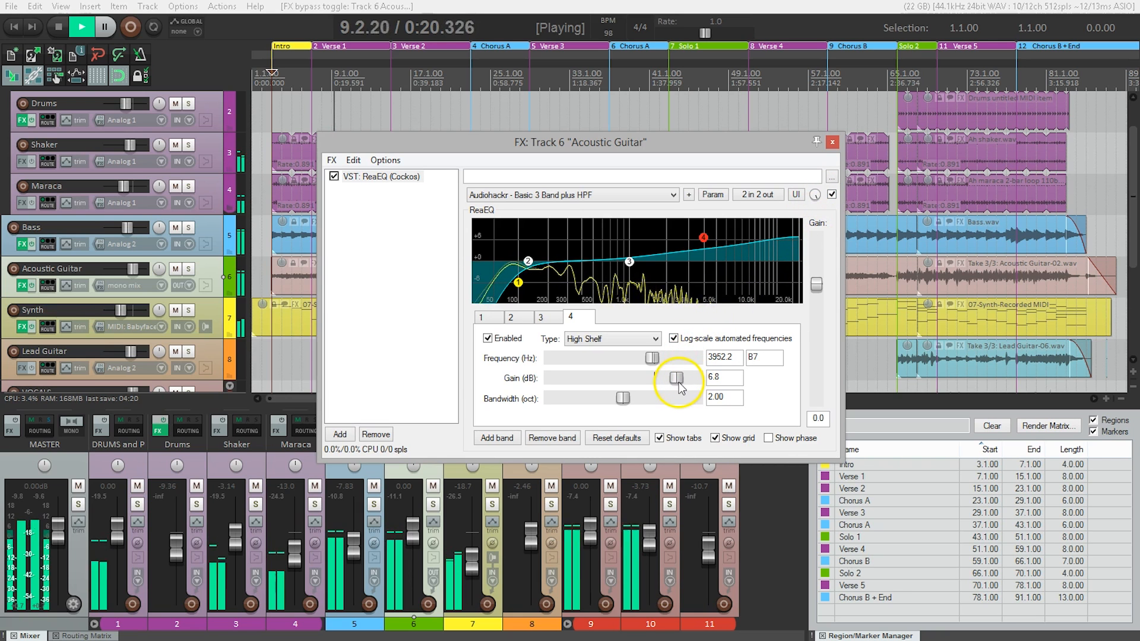
{"action": "key", "text": "space"}
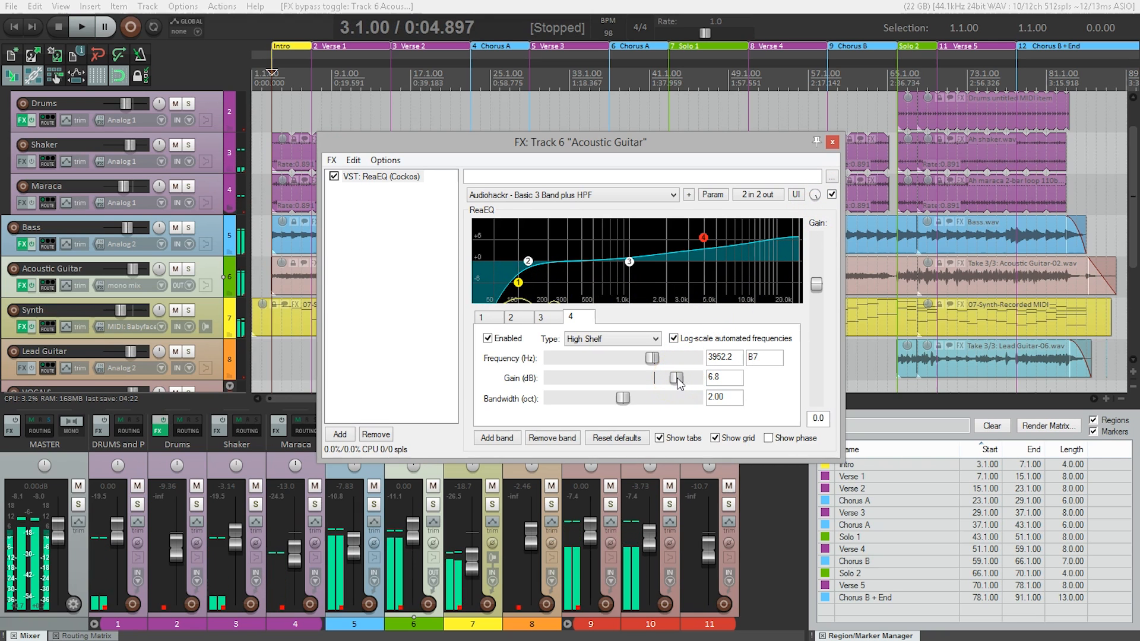